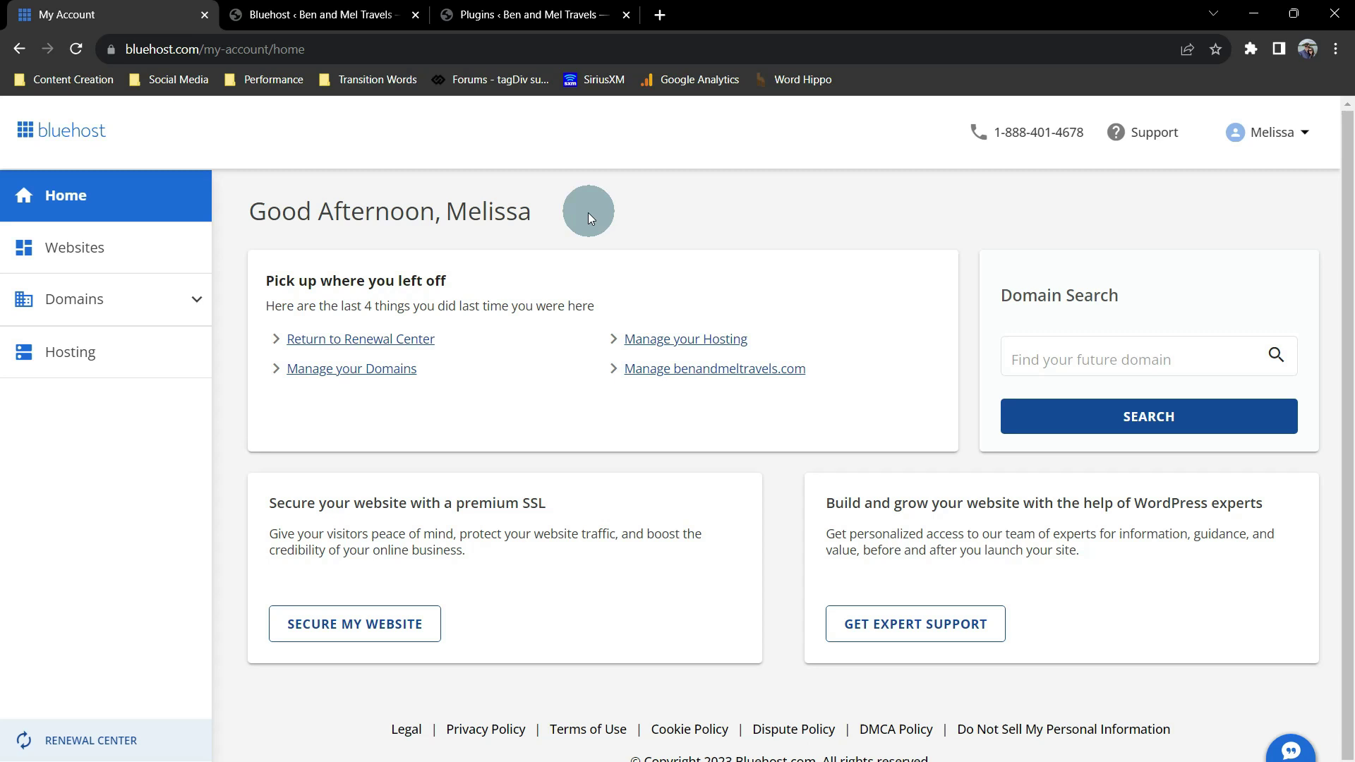
{"action": "left_click", "coordinate": [97, 262]}
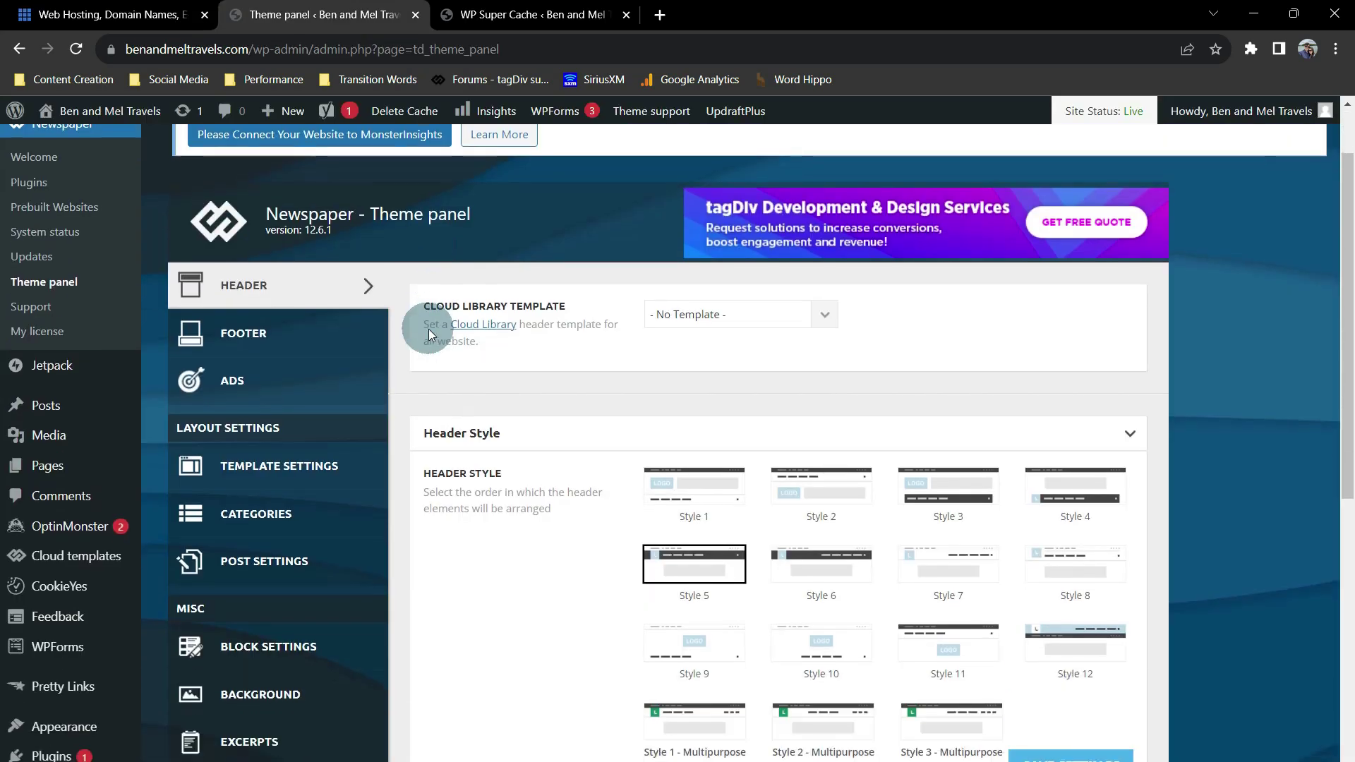
{"action": "scroll", "coordinate": [429, 329], "scroll_direction": "down", "scroll_amount": 3}
{"action": "scroll", "coordinate": [429, 328], "scroll_direction": "up", "scroll_amount": 6}
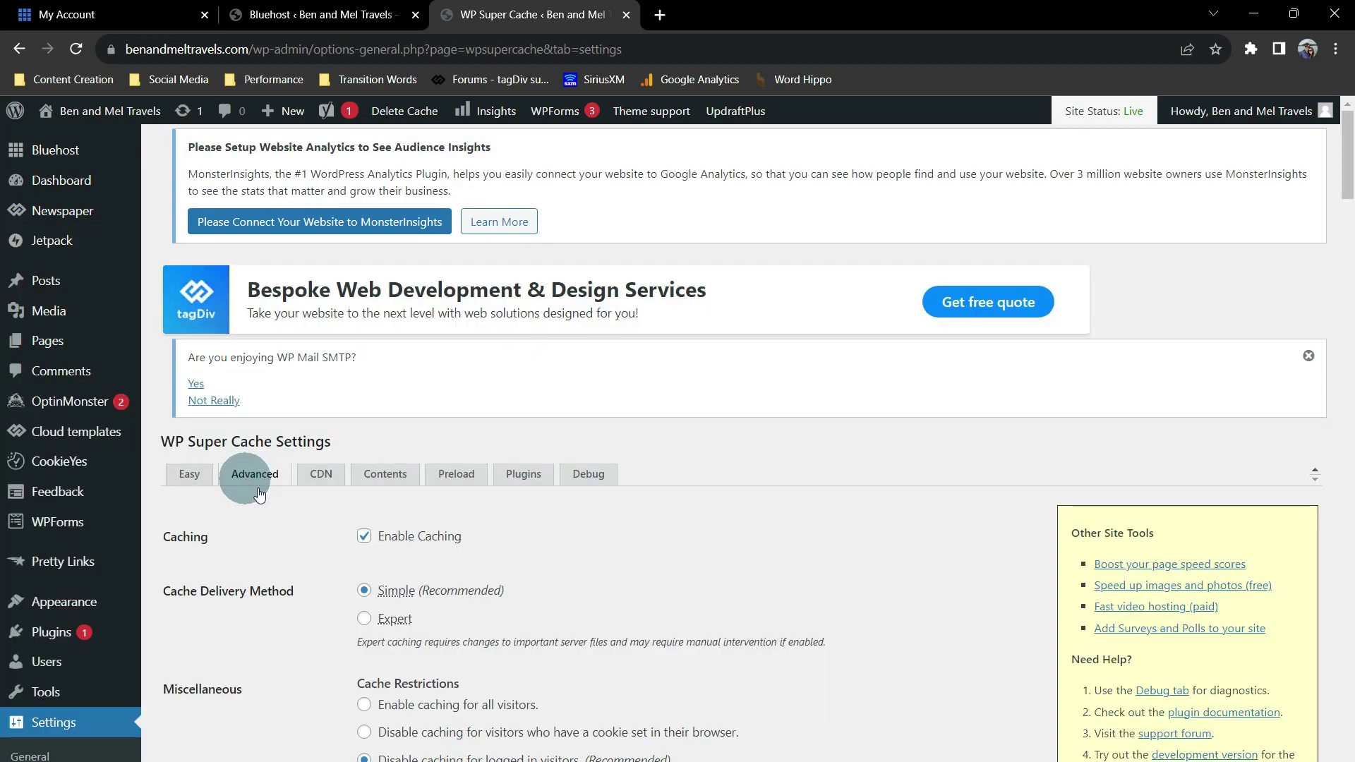
{"action": "scroll", "coordinate": [312, 536], "scroll_direction": "down", "scroll_amount": 5}
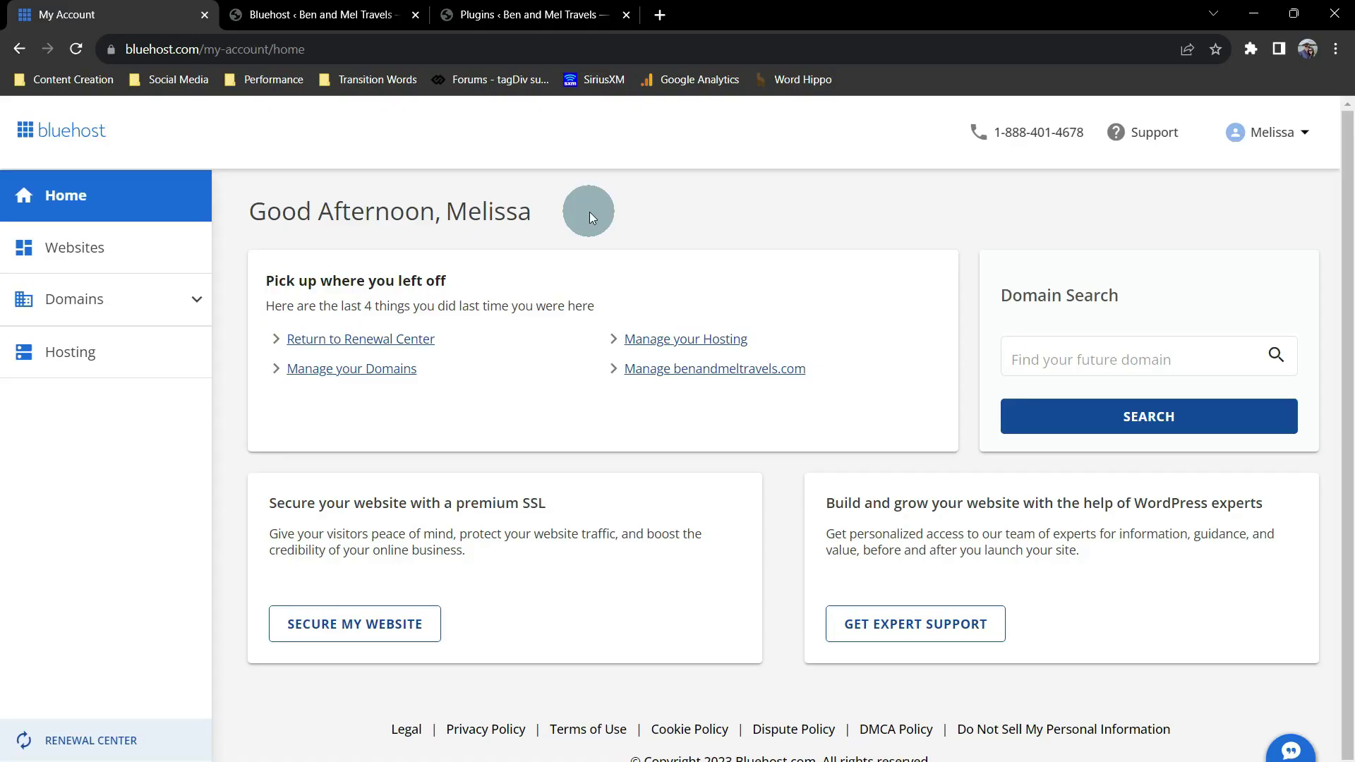
- Open the Speed tab in the travel site's Bluehost settings, then move to the WordPress Bluehost menu
{"action": "left_click", "coordinate": [95, 255]}
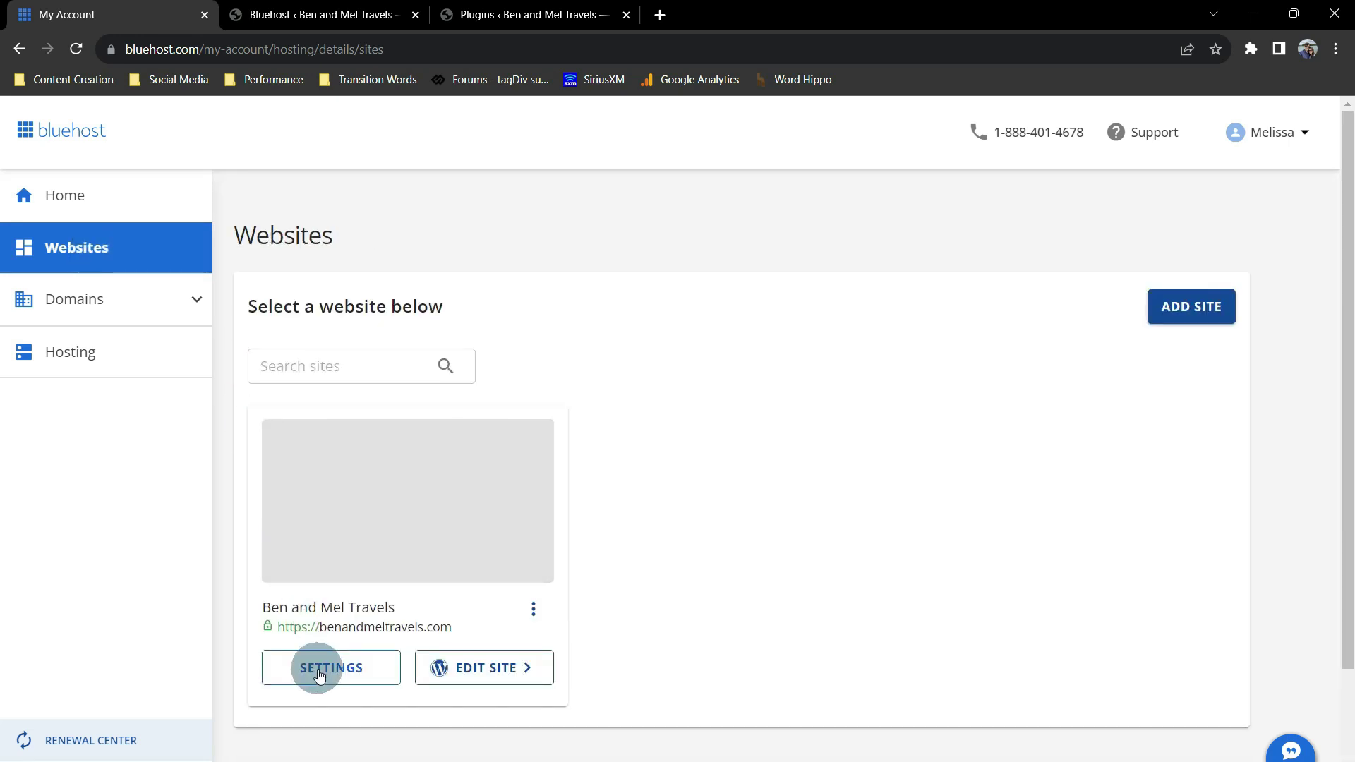
{"action": "left_click", "coordinate": [318, 675]}
{"action": "left_click", "coordinate": [710, 306]}
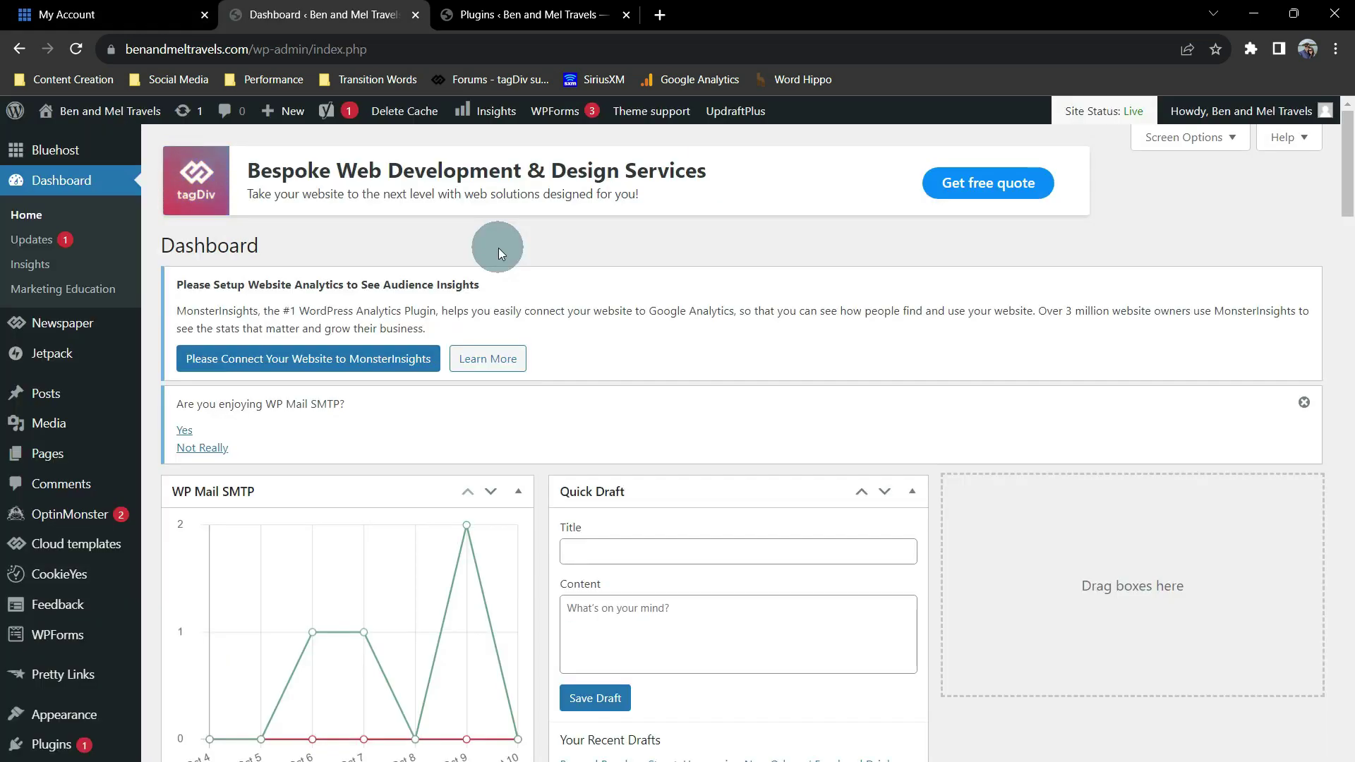
{"action": "mouse_move", "coordinate": [65, 161]}
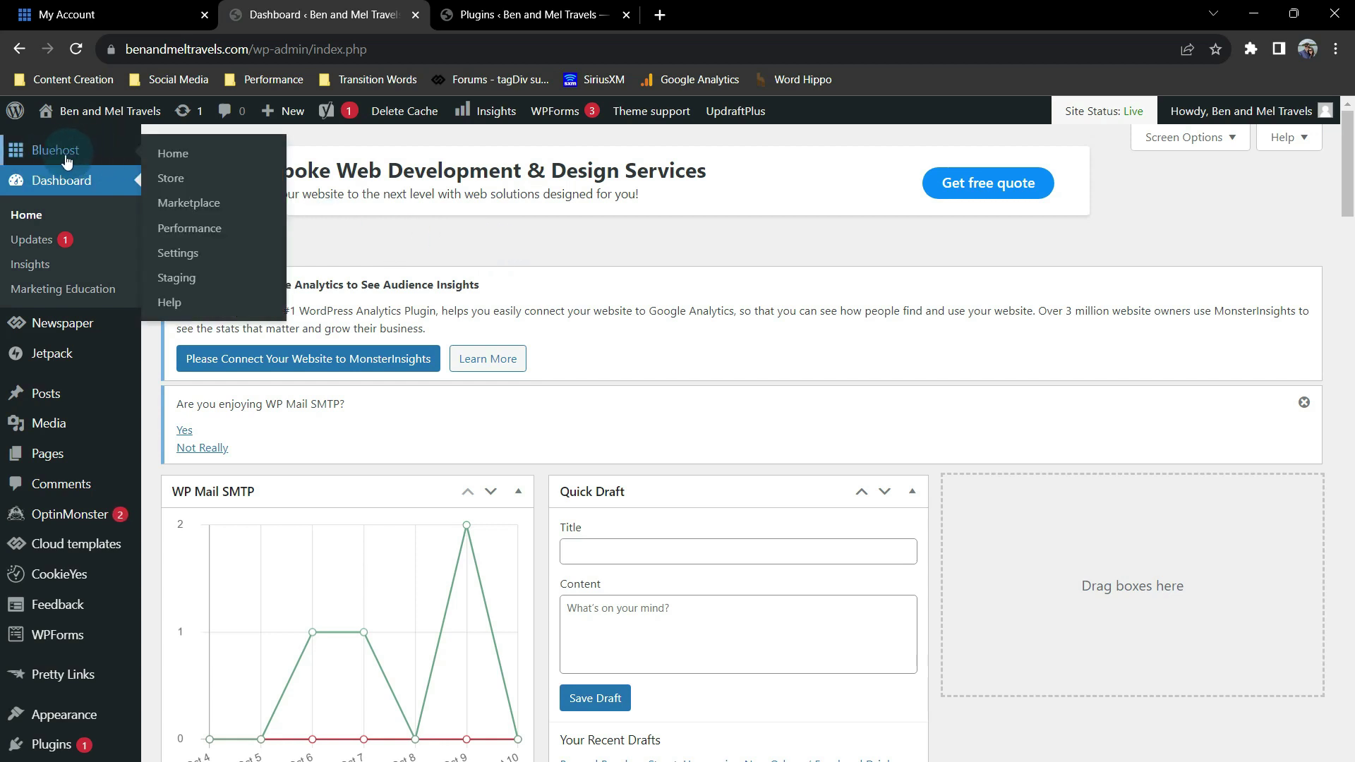
- View the cache level on Bluehost Performance, then return to the Installed Plugins list
{"action": "left_click", "coordinate": [185, 235]}
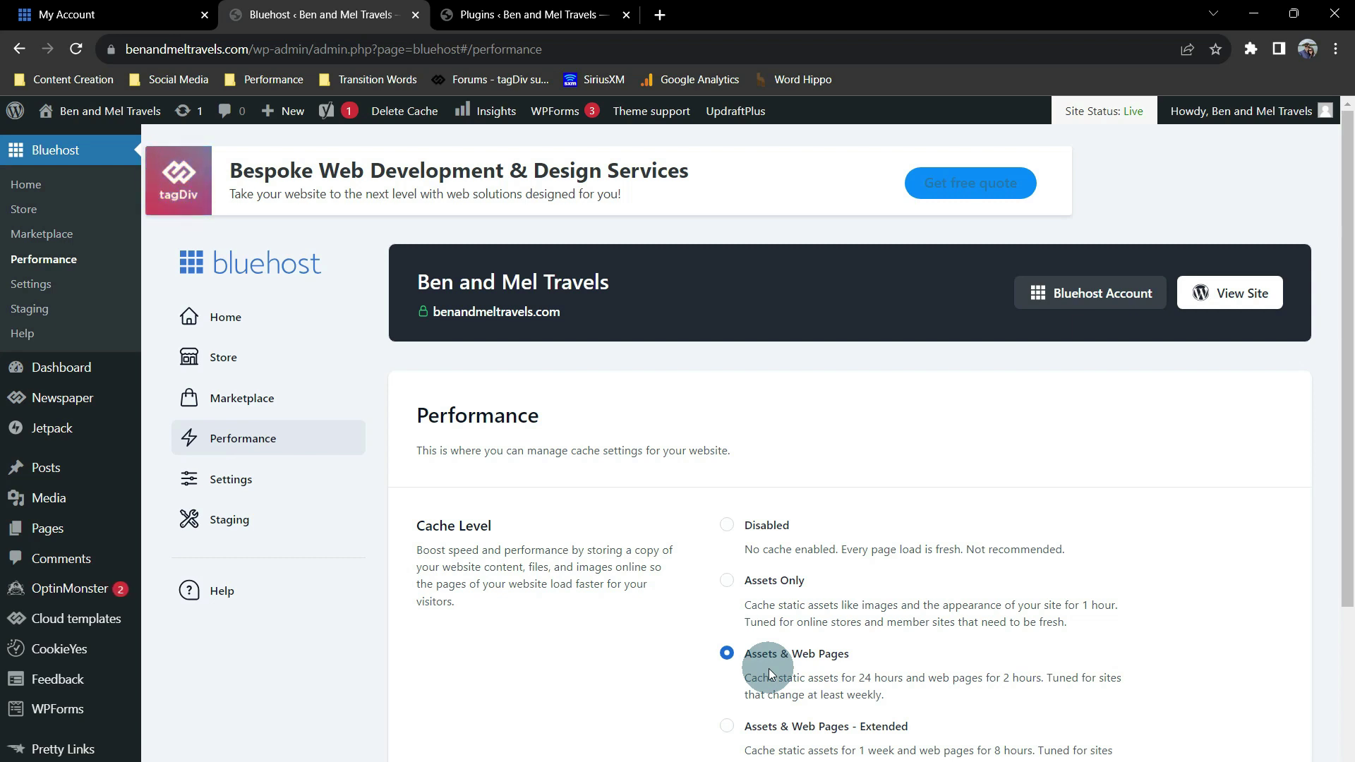
{"action": "key", "text": "ctrl+Tab"}
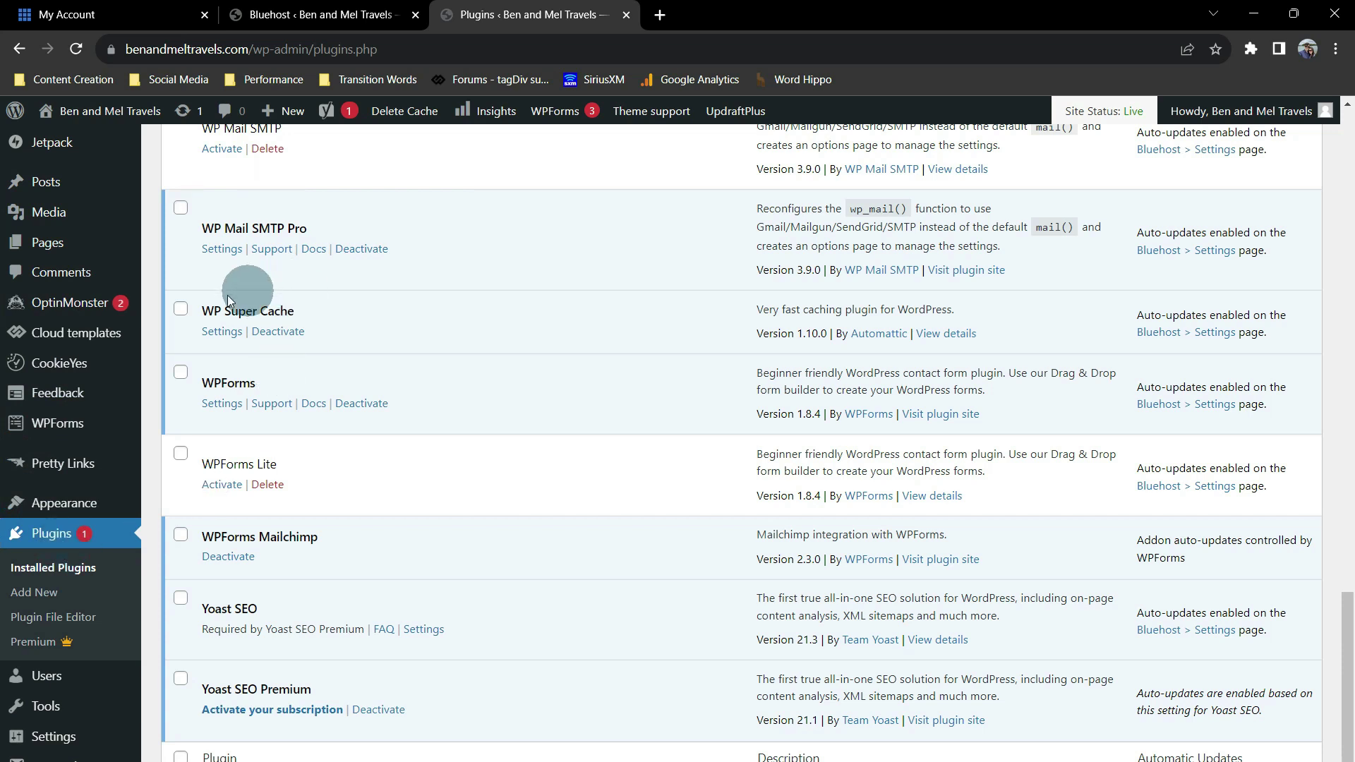
- Open WP Super Cache's settings page, which shows Caching On (Recommended)
{"action": "left_click", "coordinate": [227, 333]}
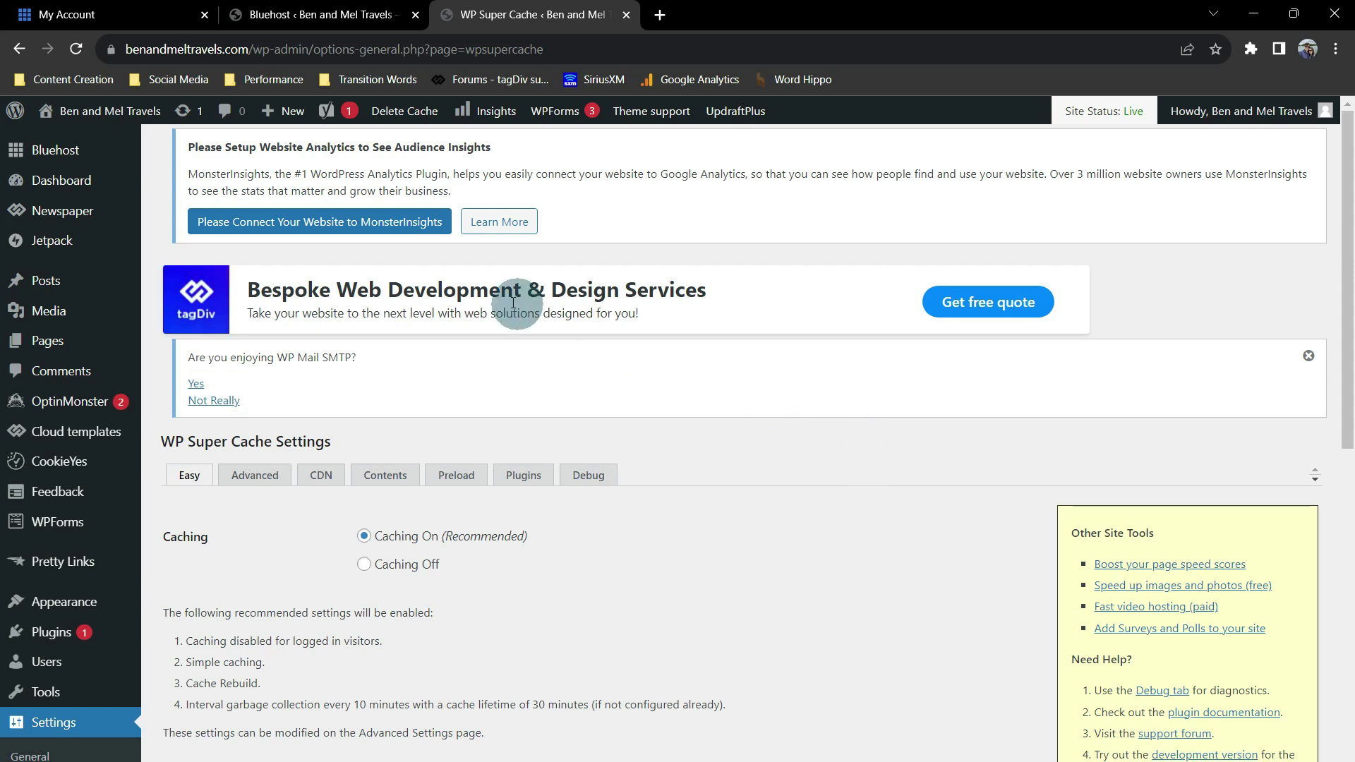
- Compare the Bluehost Speed caching level options with the WordPress Performance page's cache level
{"action": "key", "text": "ctrl+1"}
{"action": "left_click", "coordinate": [701, 539]}
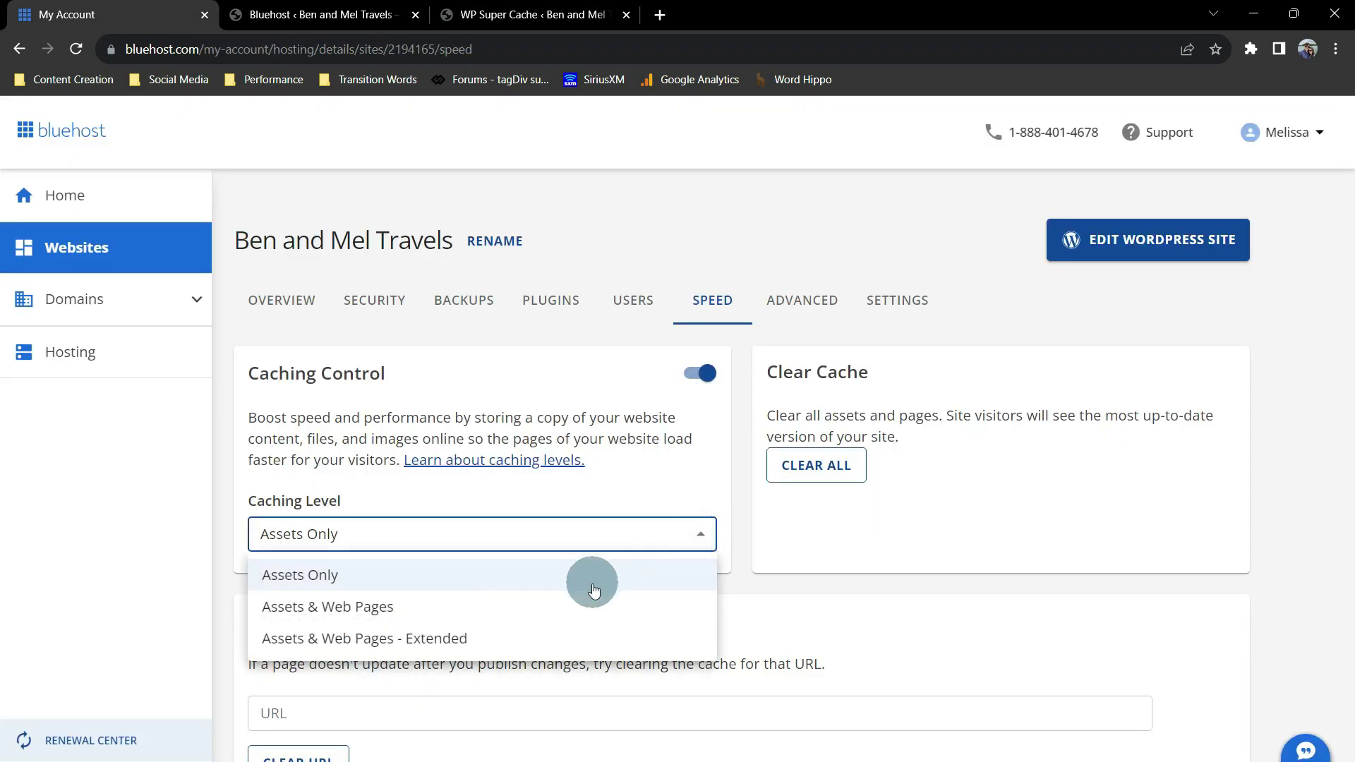
{"action": "left_click", "coordinate": [327, 28]}
{"action": "scroll", "coordinate": [741, 487], "scroll_direction": "down", "scroll_amount": 2}
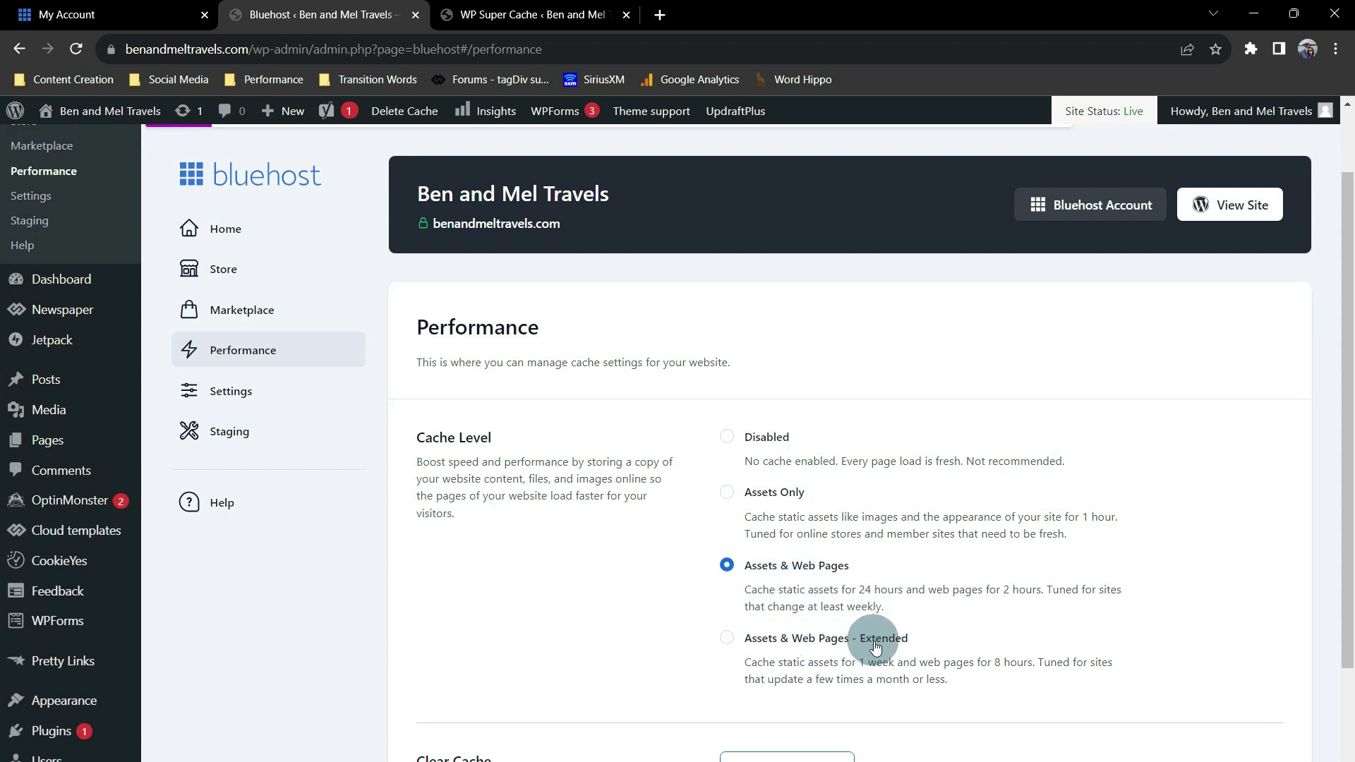
- Scroll through the WP Super Cache settings page to review its caching options
{"action": "key", "text": "ctrl+Tab"}
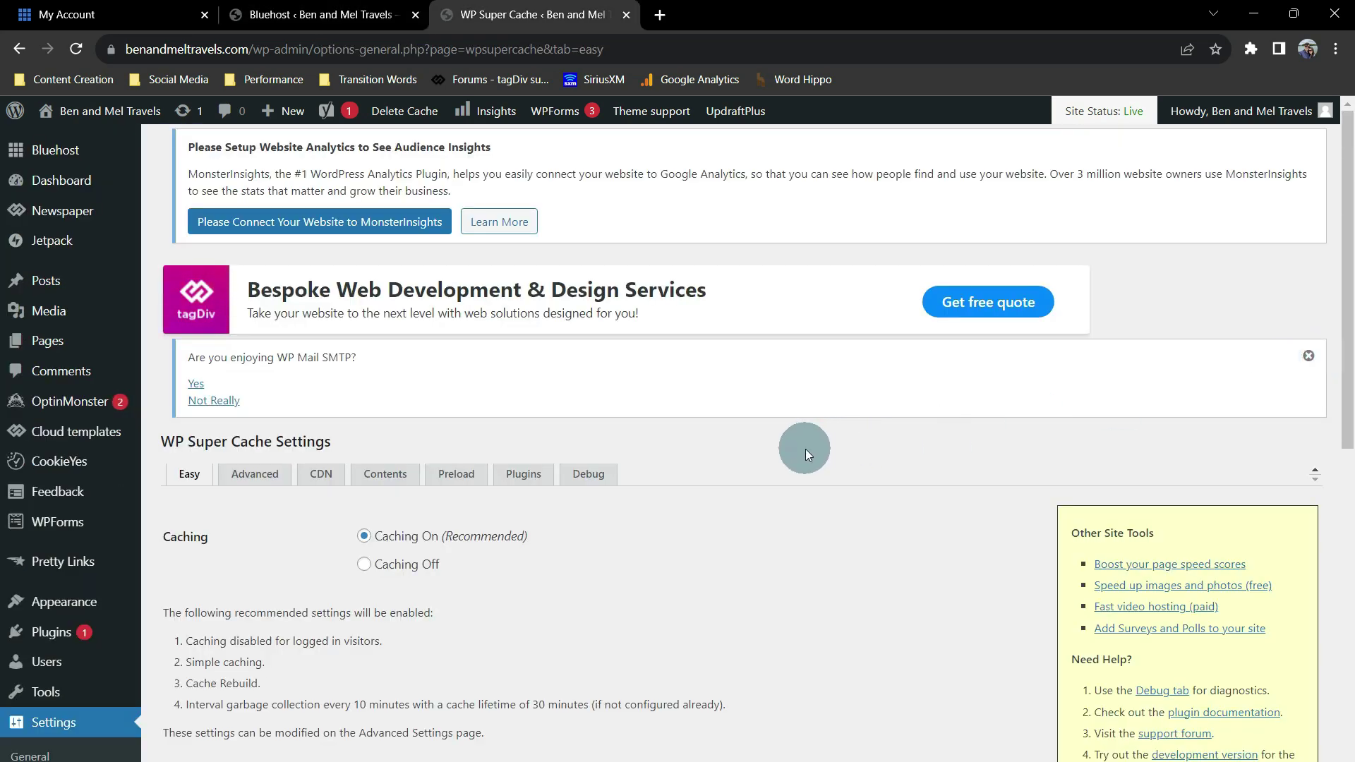
{"action": "scroll", "coordinate": [804, 451], "scroll_direction": "down", "scroll_amount": 8}
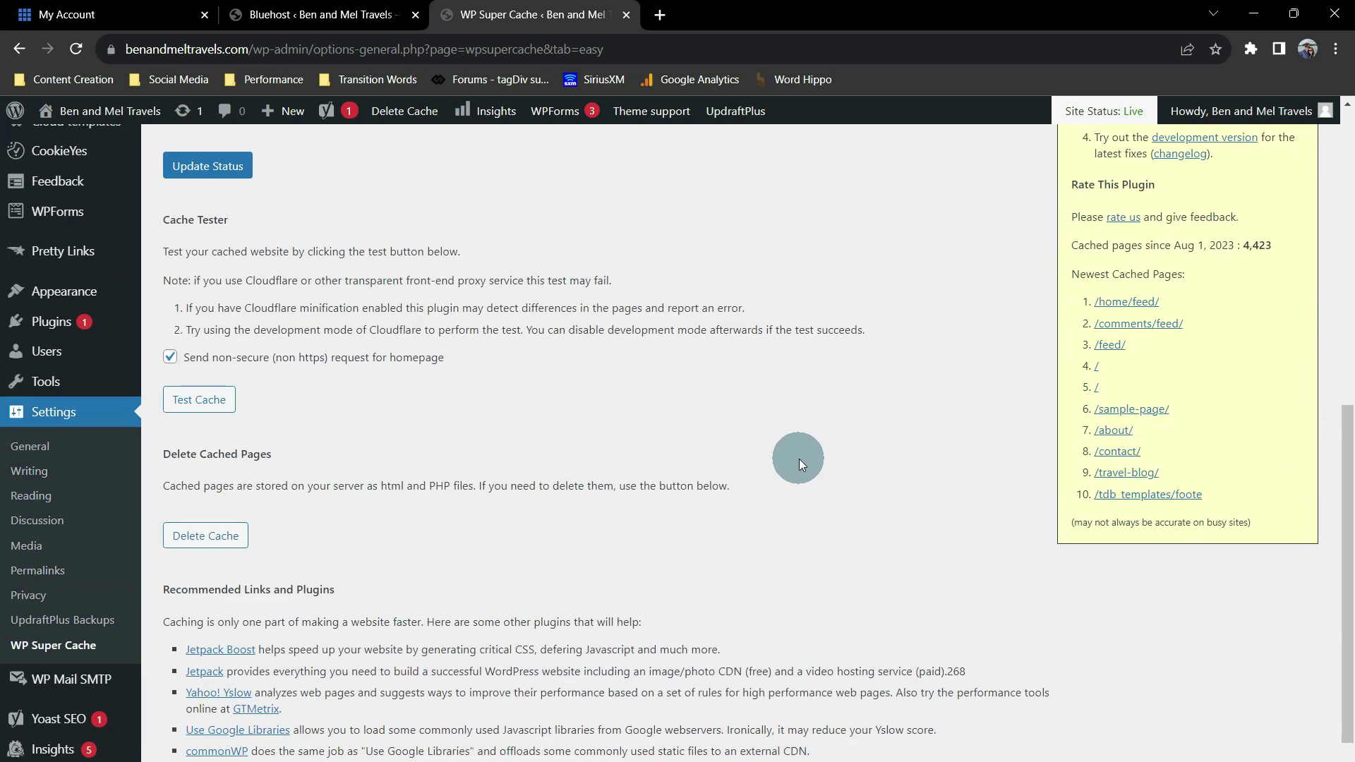
{"action": "scroll", "coordinate": [799, 459], "scroll_direction": "down", "scroll_amount": 1}
{"action": "scroll", "coordinate": [798, 459], "scroll_direction": "up", "scroll_amount": 8}
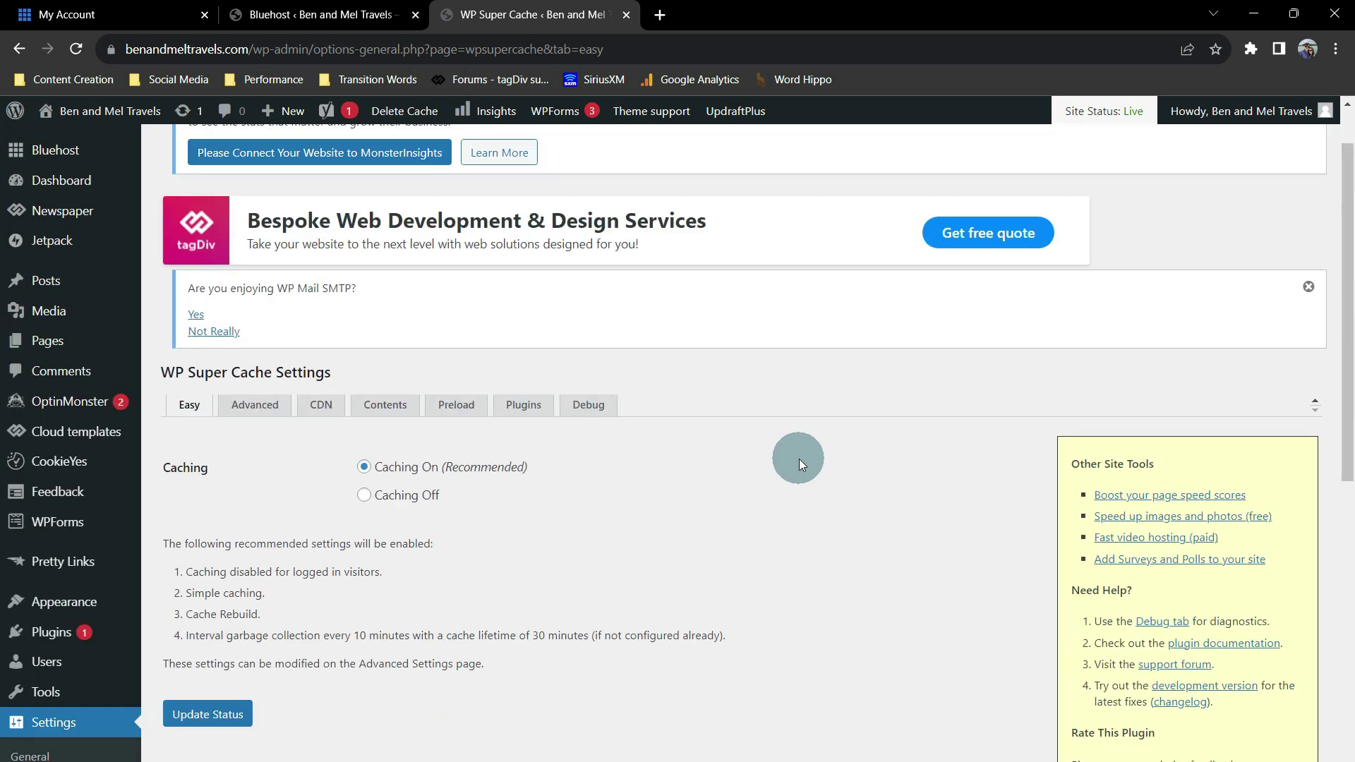
{"action": "scroll", "coordinate": [799, 462], "scroll_direction": "up", "scroll_amount": 1}
- Open WP Super Cache's Advanced tab and review its compression, rebuild and 304 caching options
{"action": "left_click", "coordinate": [249, 480]}
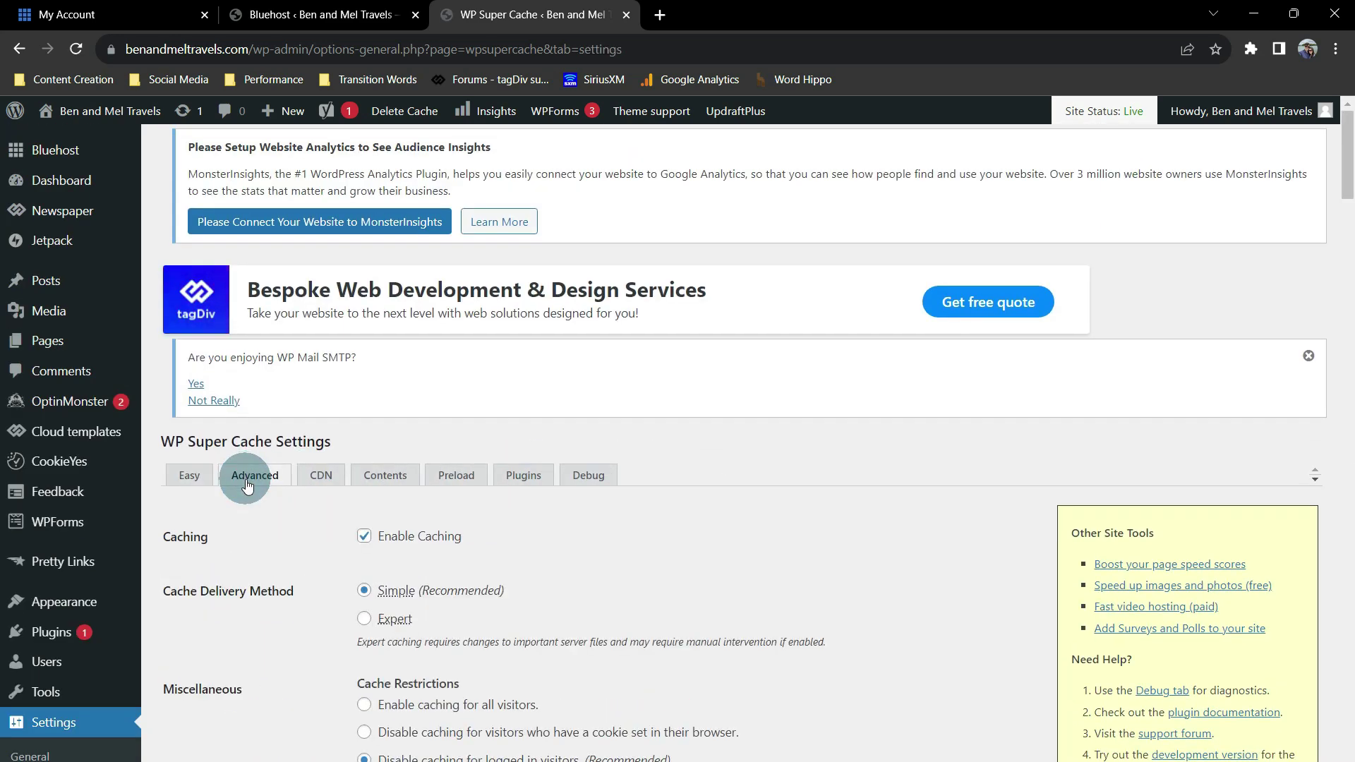
{"action": "scroll", "coordinate": [312, 532], "scroll_direction": "down", "scroll_amount": 6}
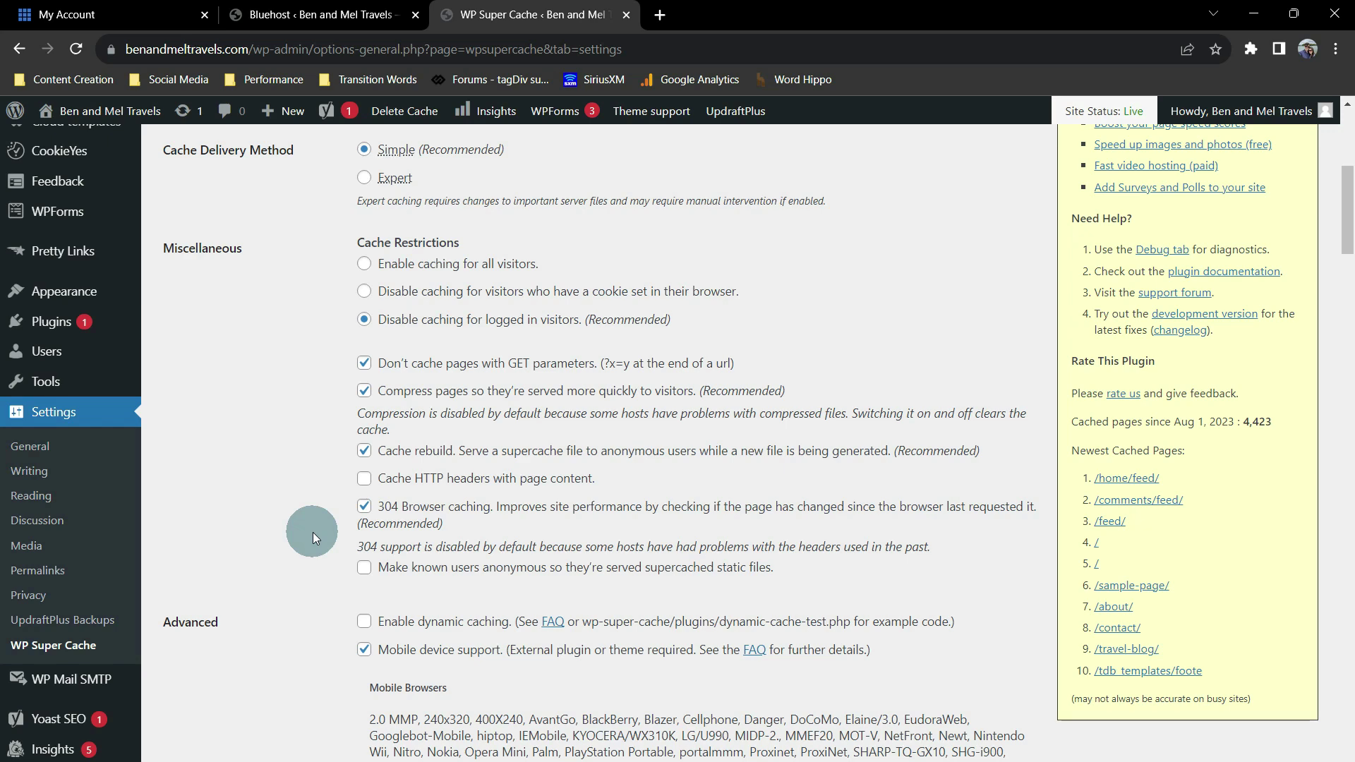
{"action": "scroll", "coordinate": [953, 522], "scroll_direction": "up", "scroll_amount": 6}
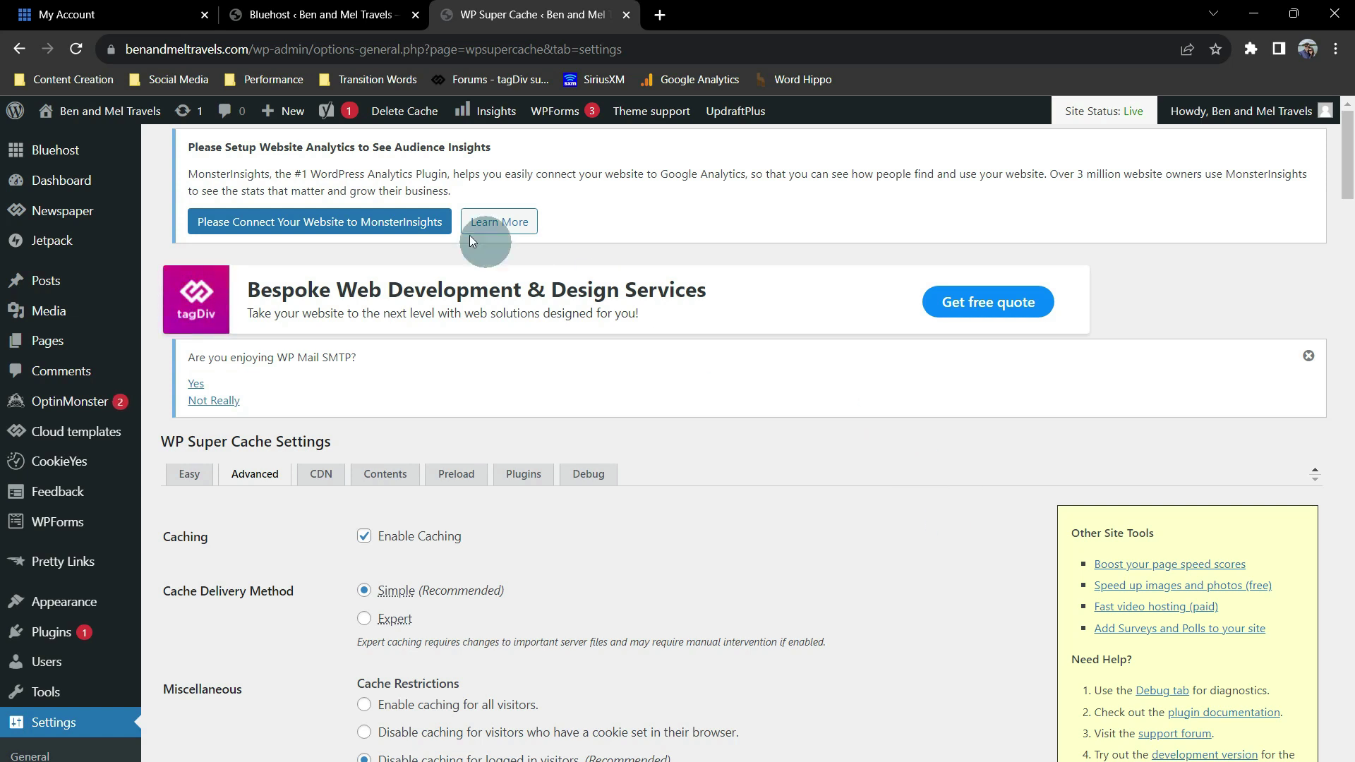
- Toggle Caching Control off on the Bluehost Speed page, bringing up its confirmation prompt
{"action": "left_click", "coordinate": [113, 18]}
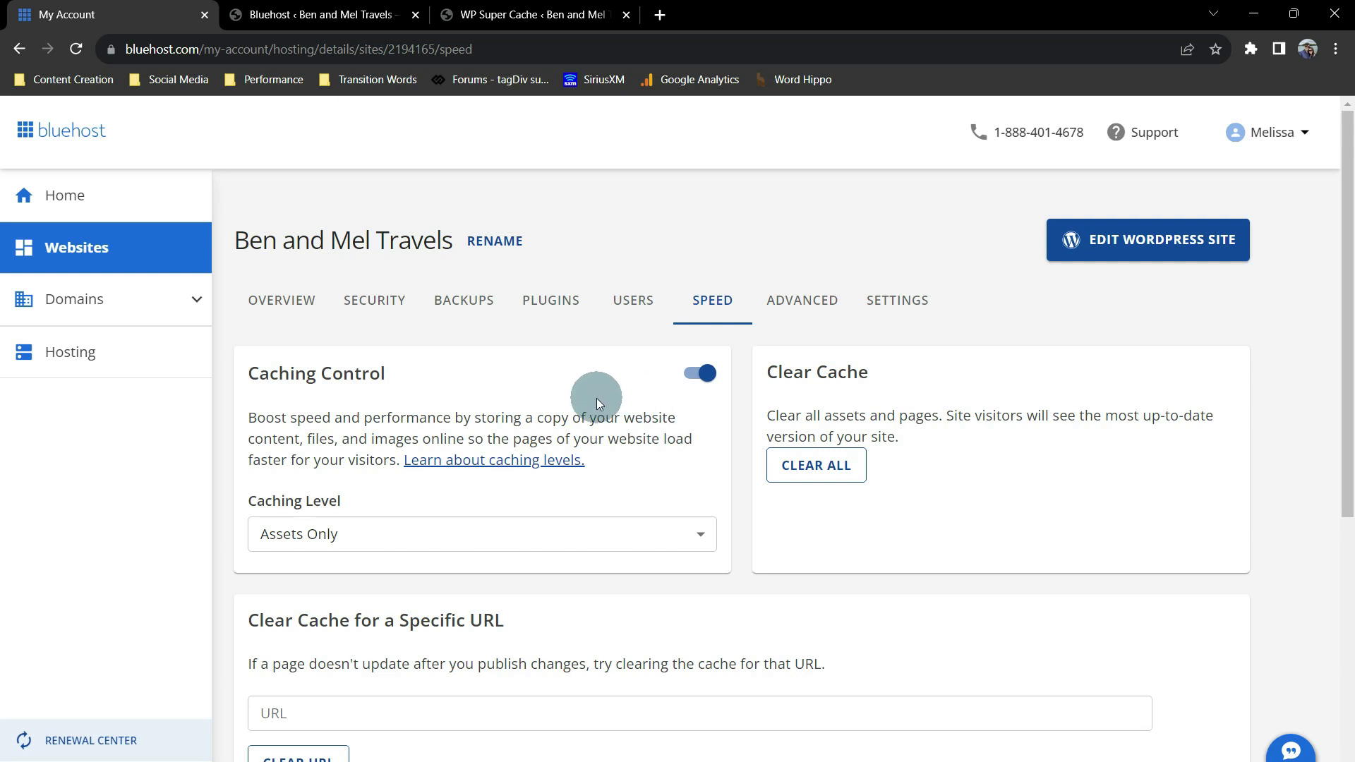
{"action": "left_click", "coordinate": [307, 20]}
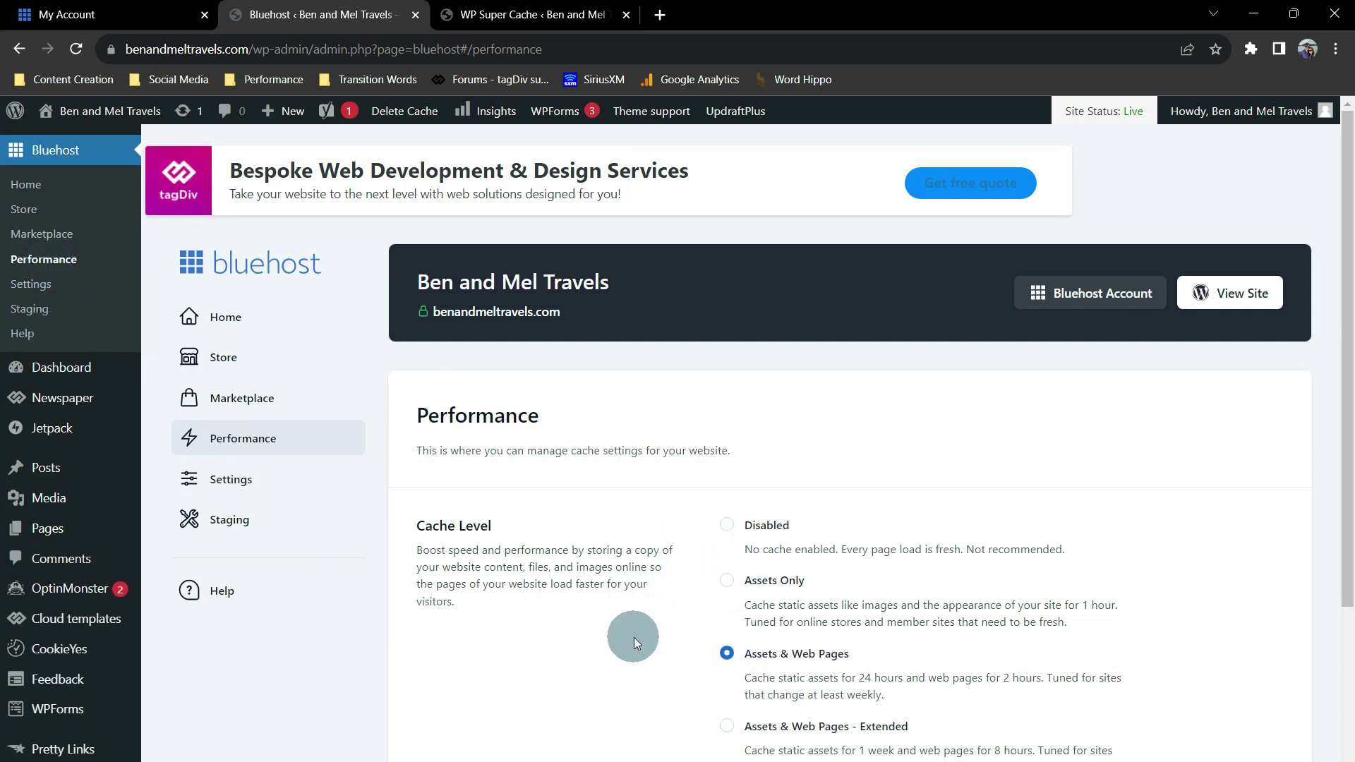
{"action": "left_click", "coordinate": [125, 12]}
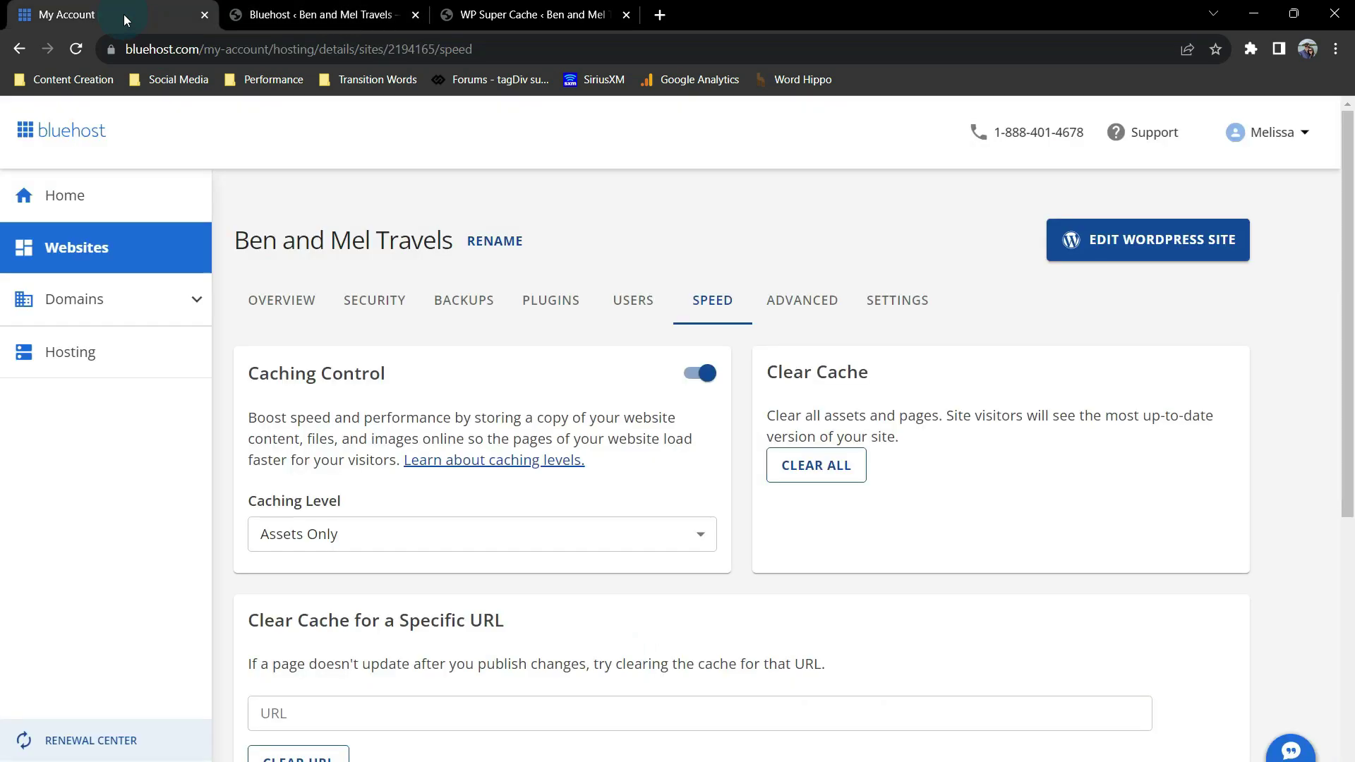
{"action": "left_click", "coordinate": [690, 375]}
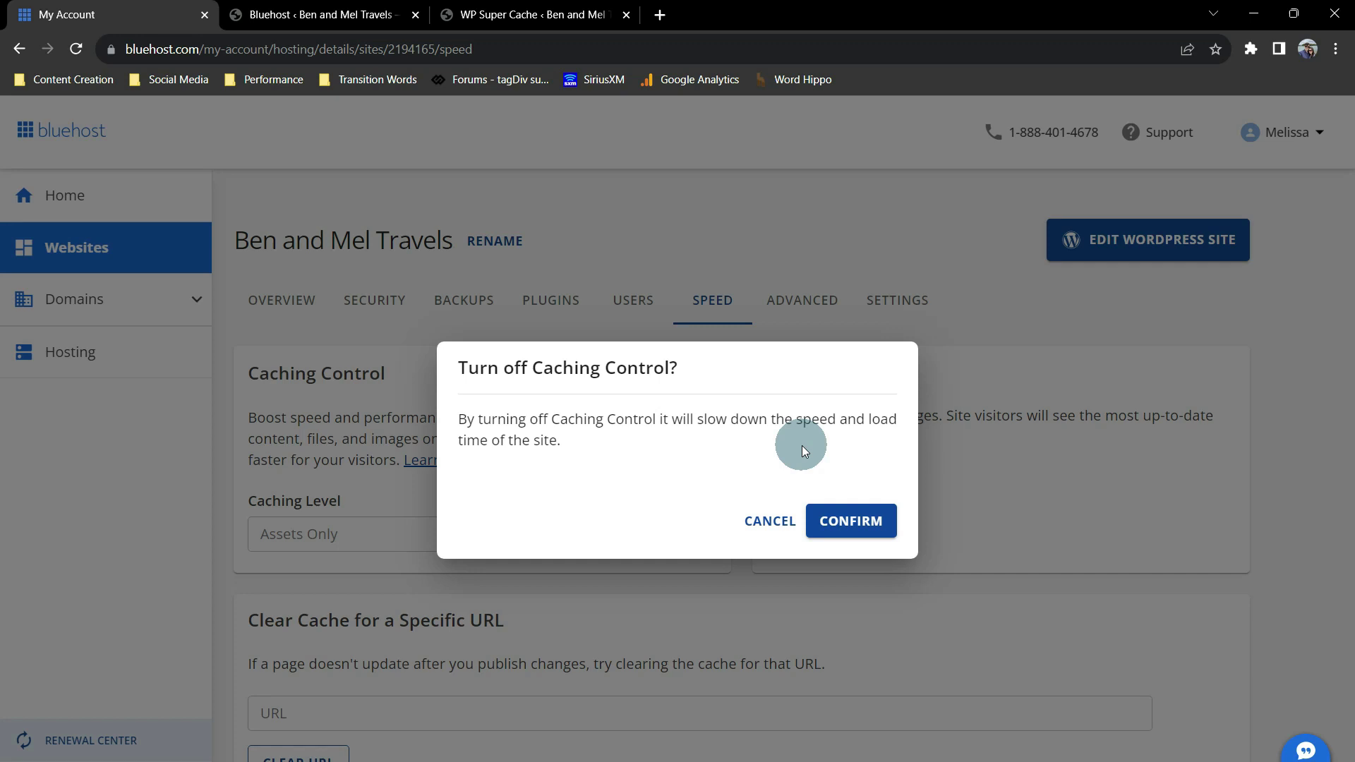
- Confirm turning off Caching Control and clear all Bluehost cached assets and pages
{"action": "left_click", "coordinate": [845, 530]}
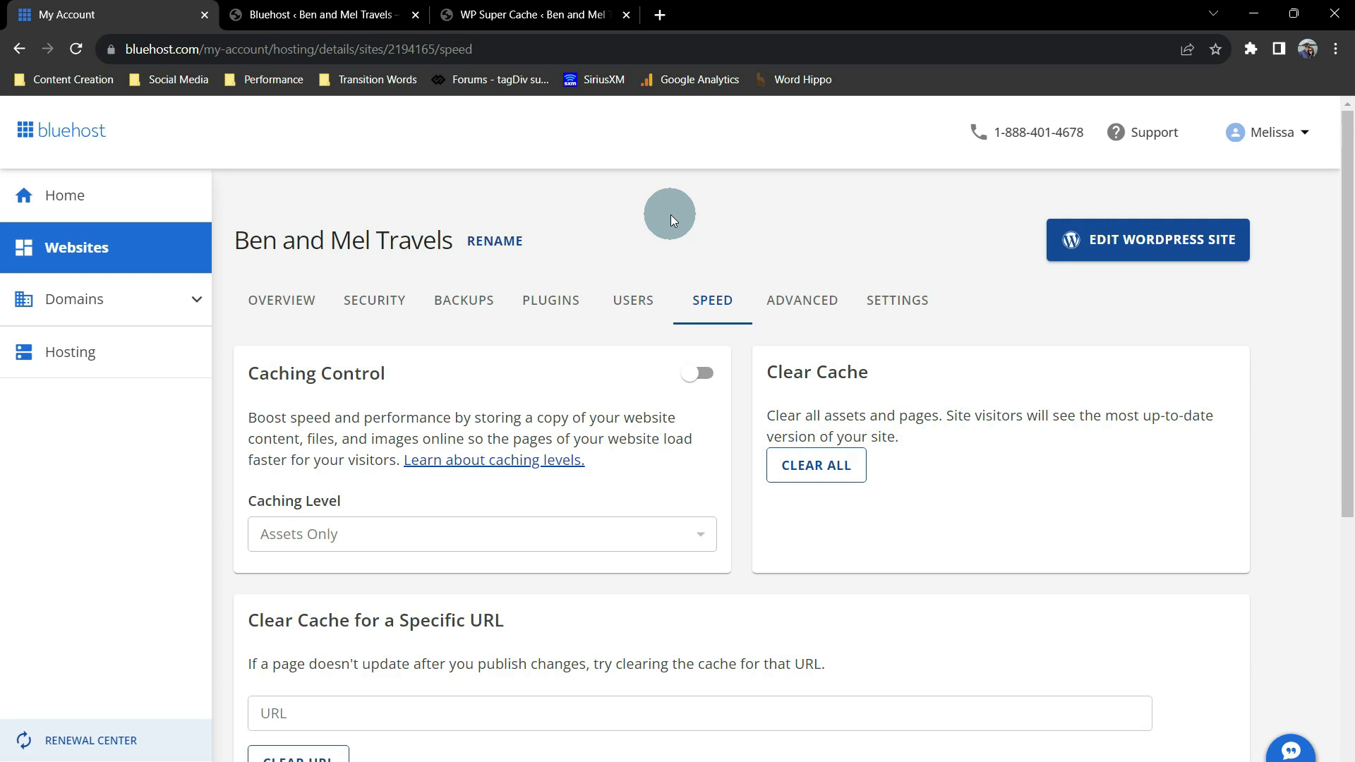
{"action": "left_click", "coordinate": [822, 474]}
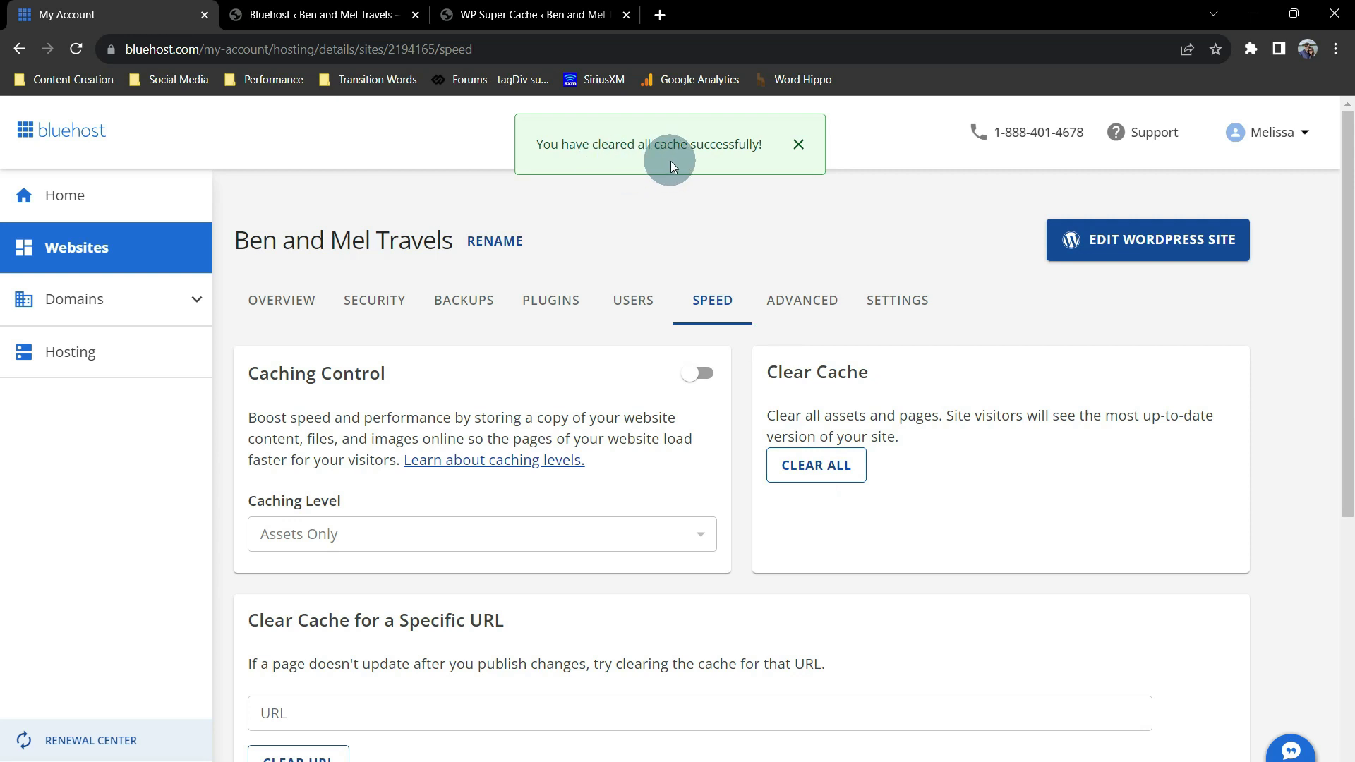
{"action": "left_click", "coordinate": [326, 15]}
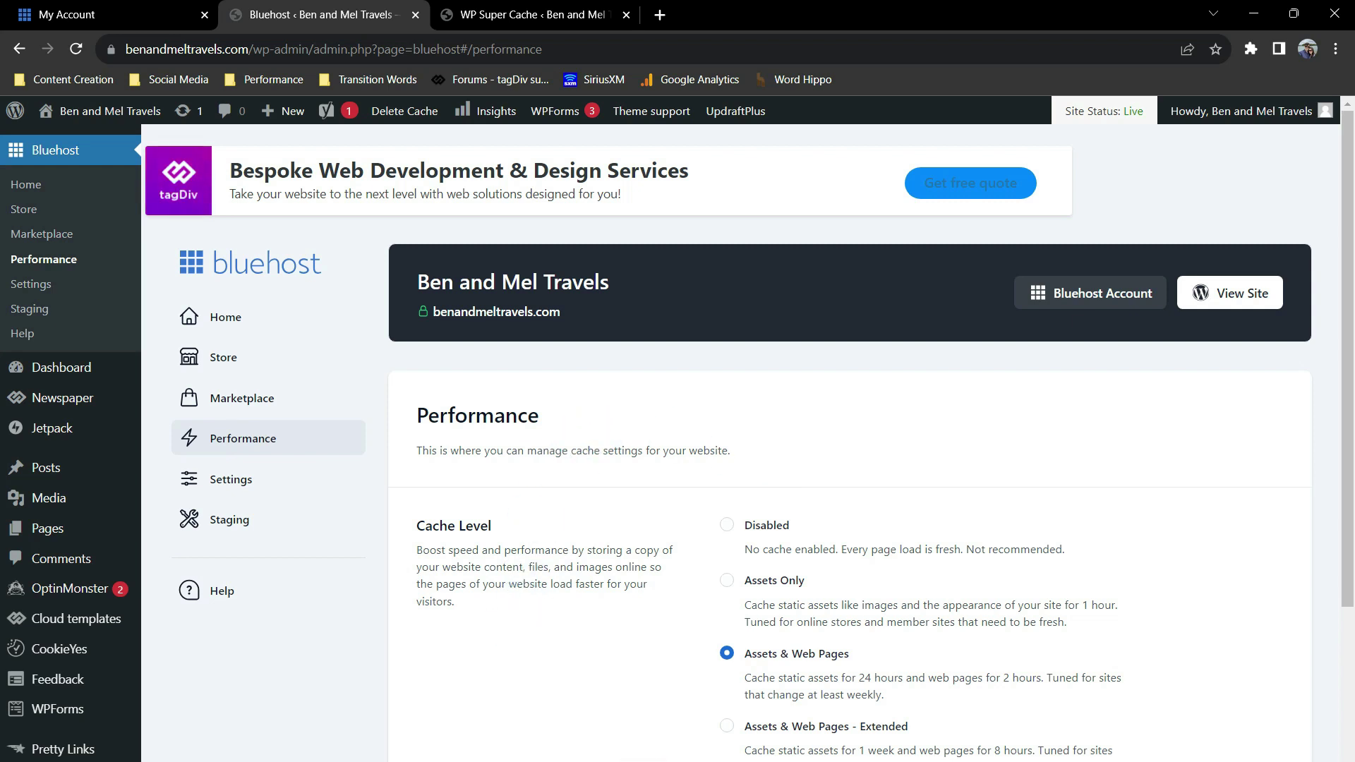
- Select Disabled as the cache level on WordPress's Bluehost Performance page
{"action": "left_click", "coordinate": [727, 526]}
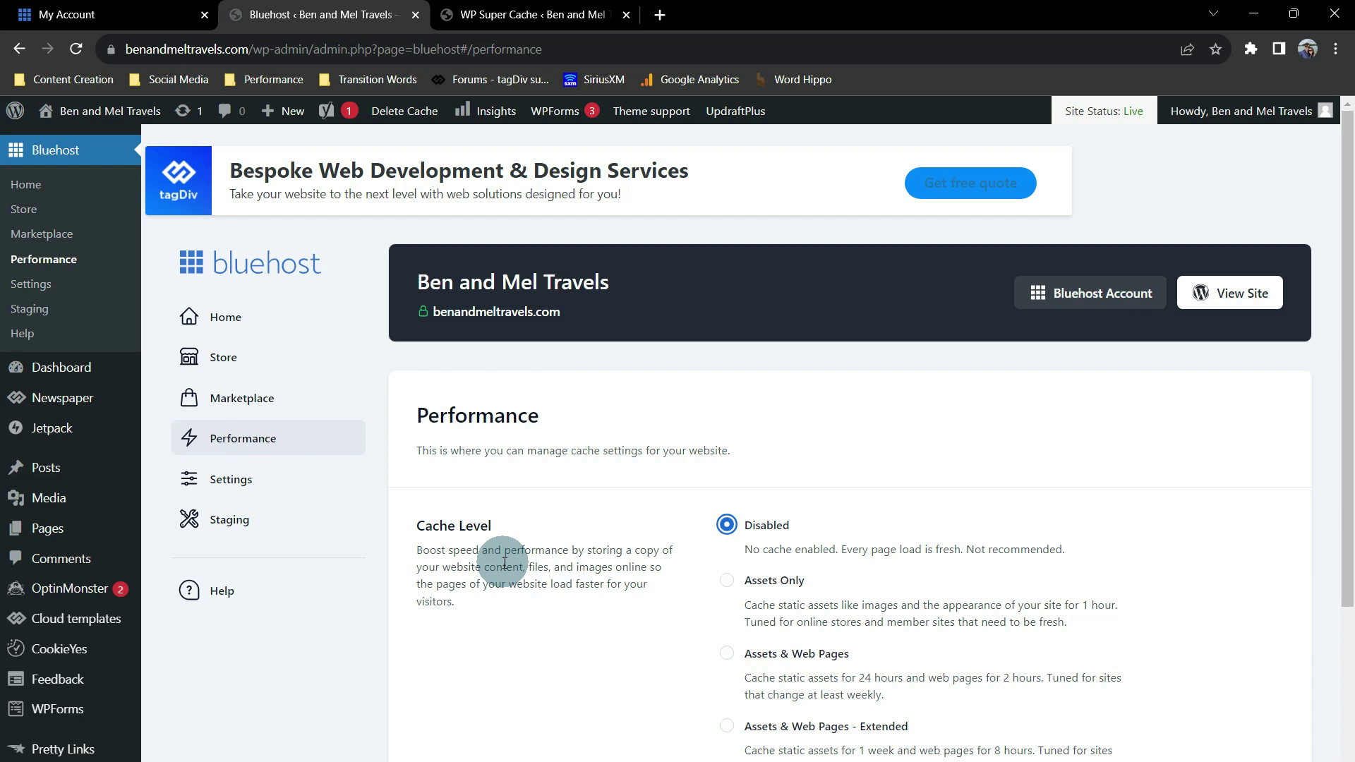
{"action": "left_click", "coordinate": [108, 15]}
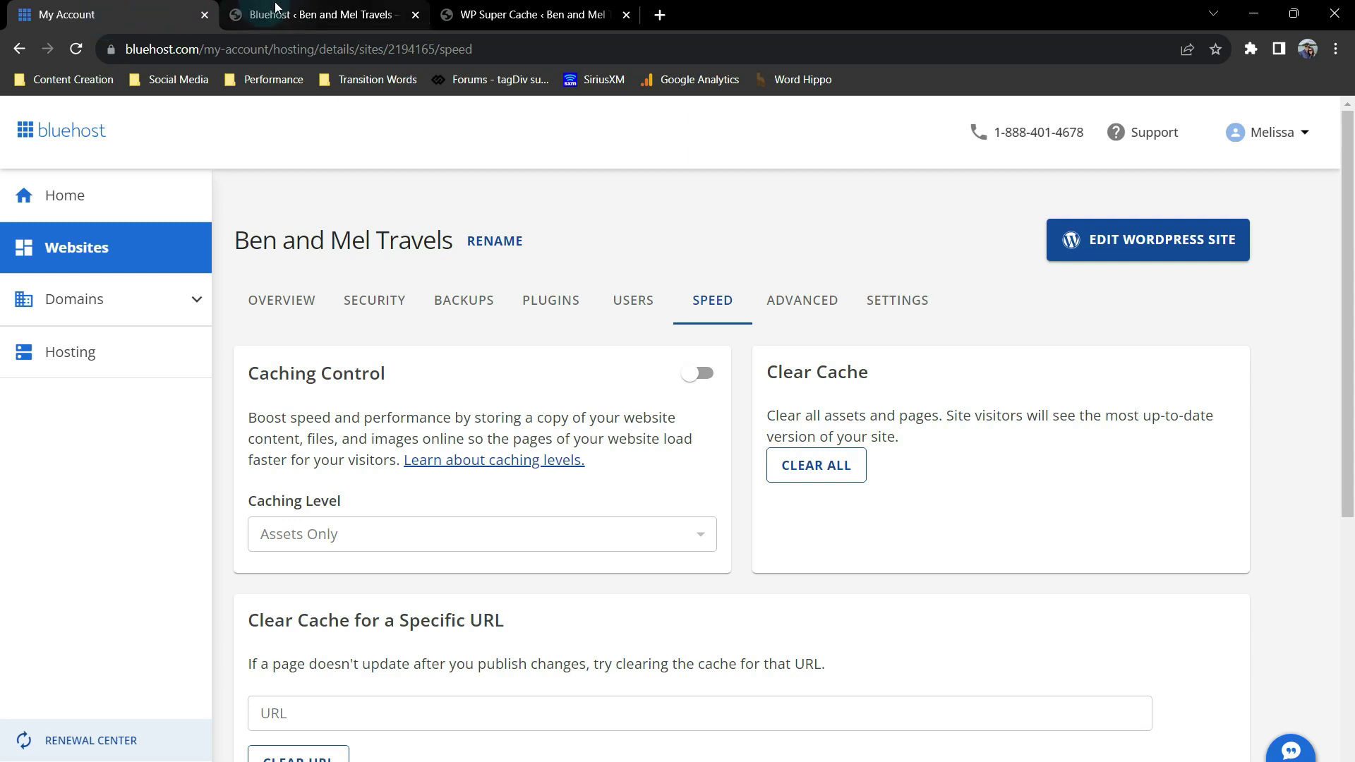
{"action": "left_click", "coordinate": [291, 21]}
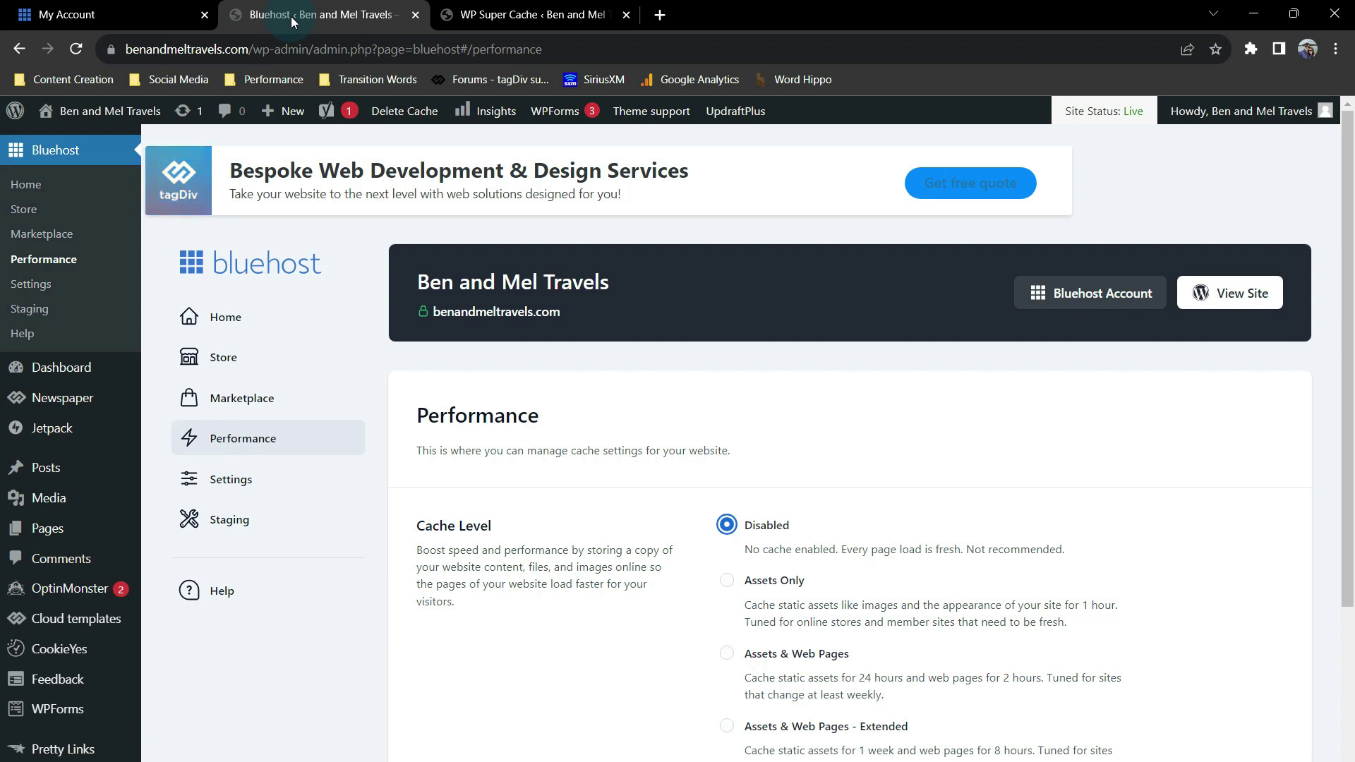
- Delete the cached files stored by WP Super Cache
{"action": "left_click", "coordinate": [395, 123]}
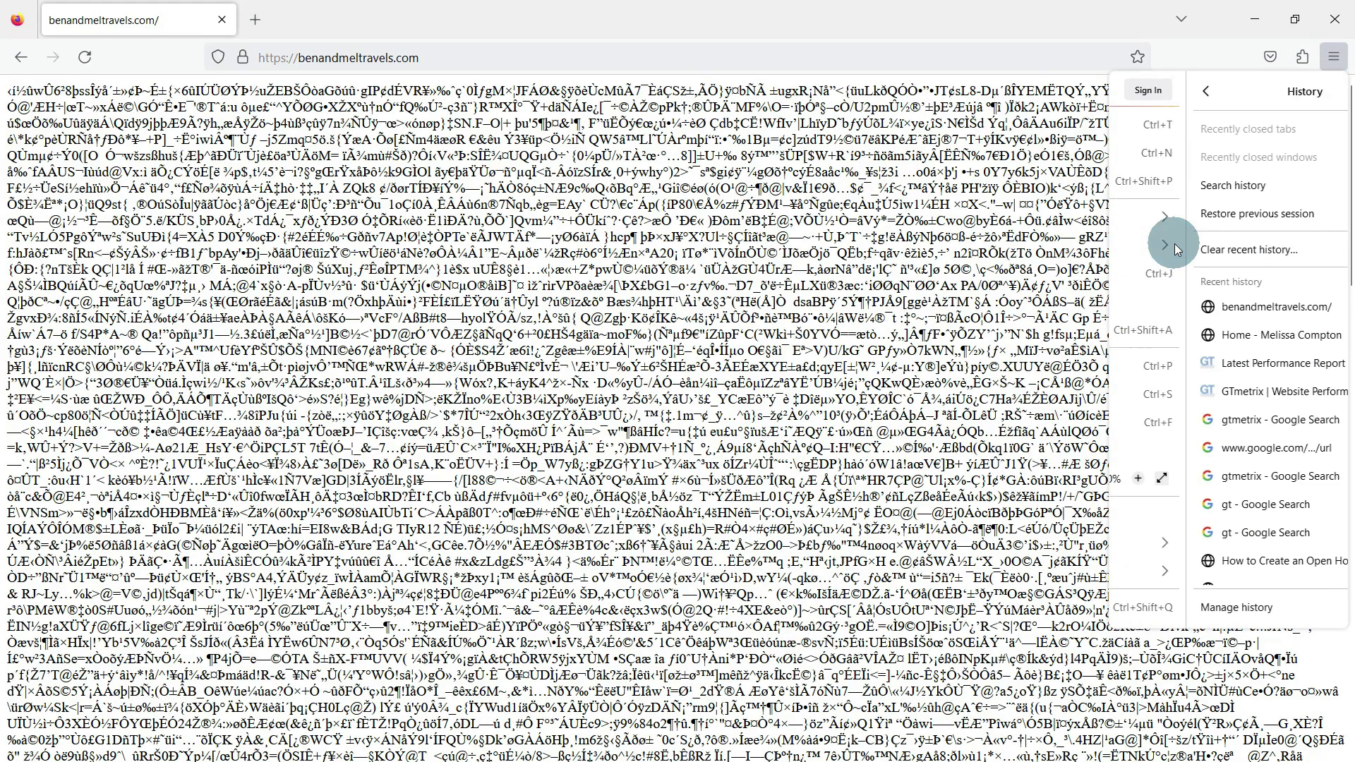
- Bring up Firefox's Clear Recent History options to wipe history, cookies and cache
{"action": "left_click", "coordinate": [1174, 250]}
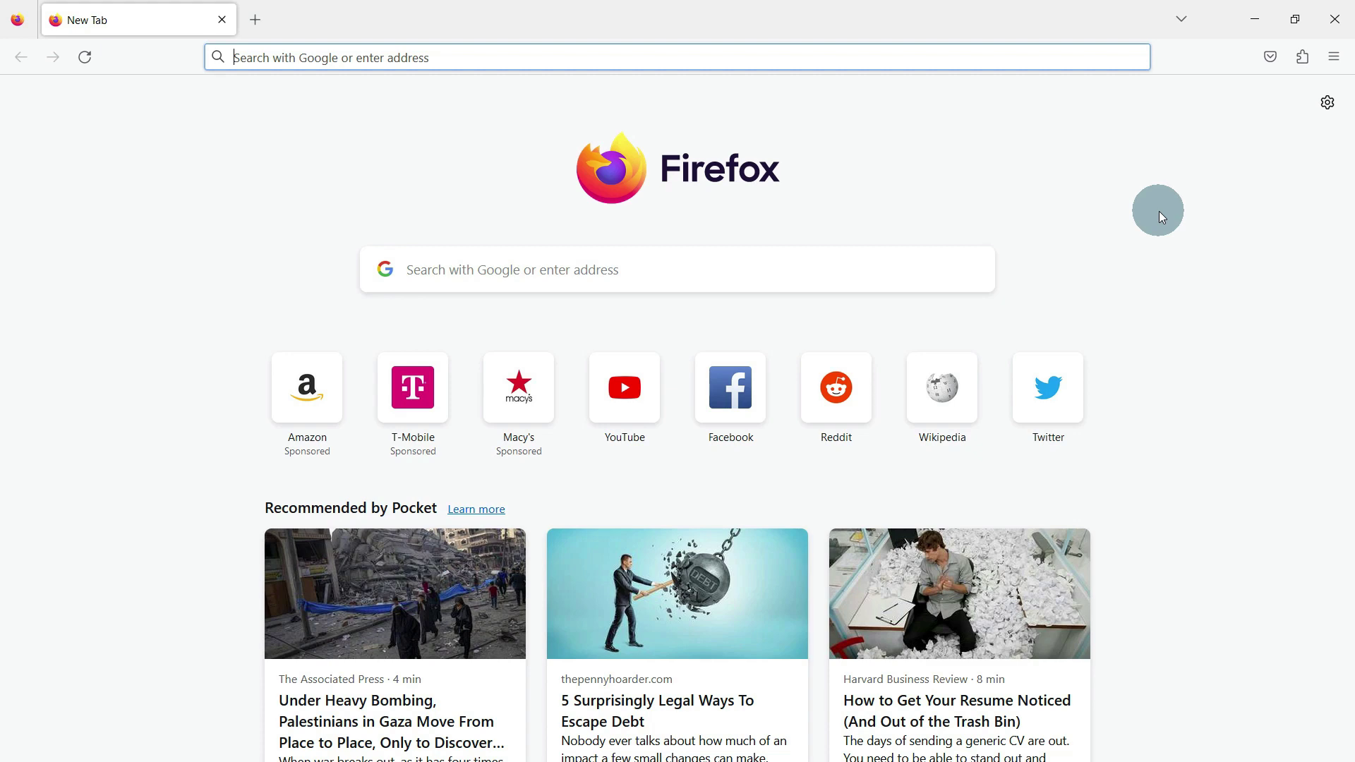
- Load benandmeltravels.com in Firefox to confirm the Ben and Mel Travels homepage displays correctly
{"action": "type", "text": "benandmel"}
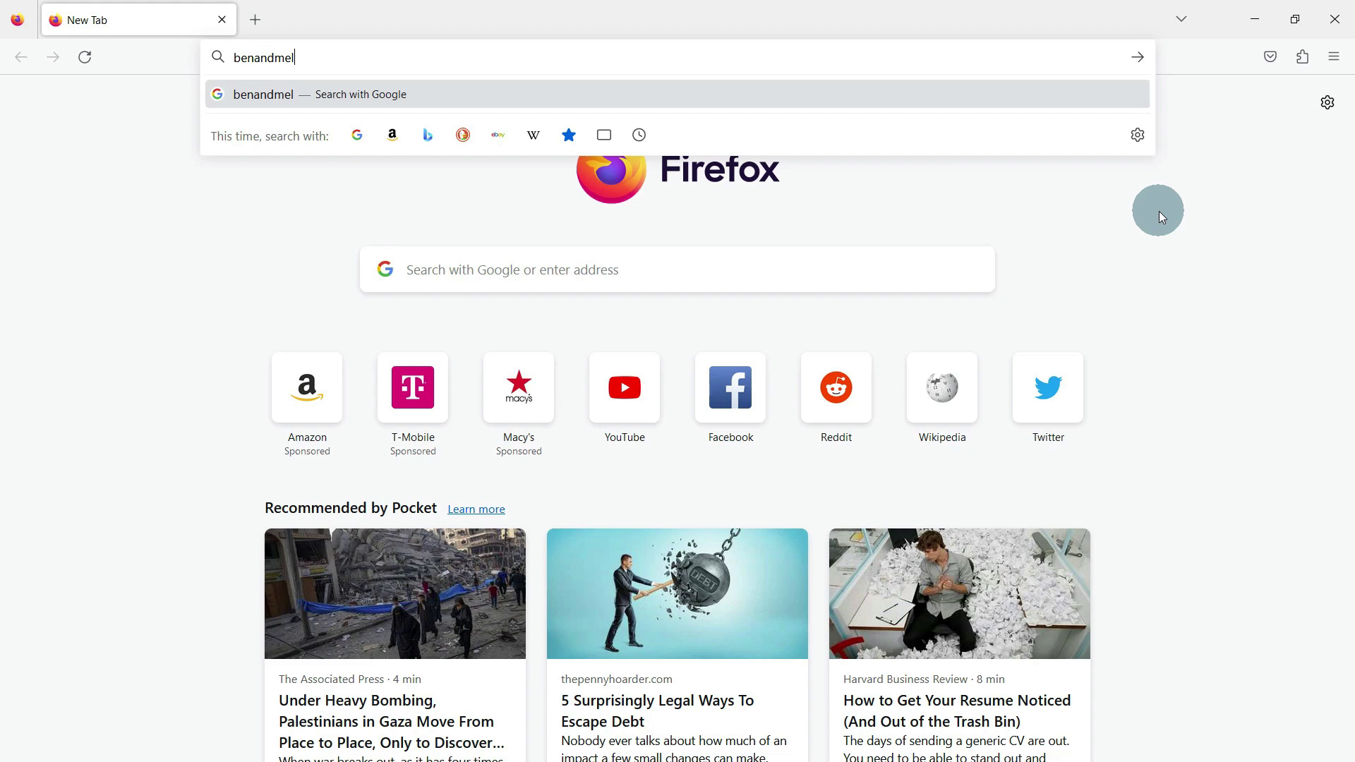
{"action": "type", "text": "travels.com"}
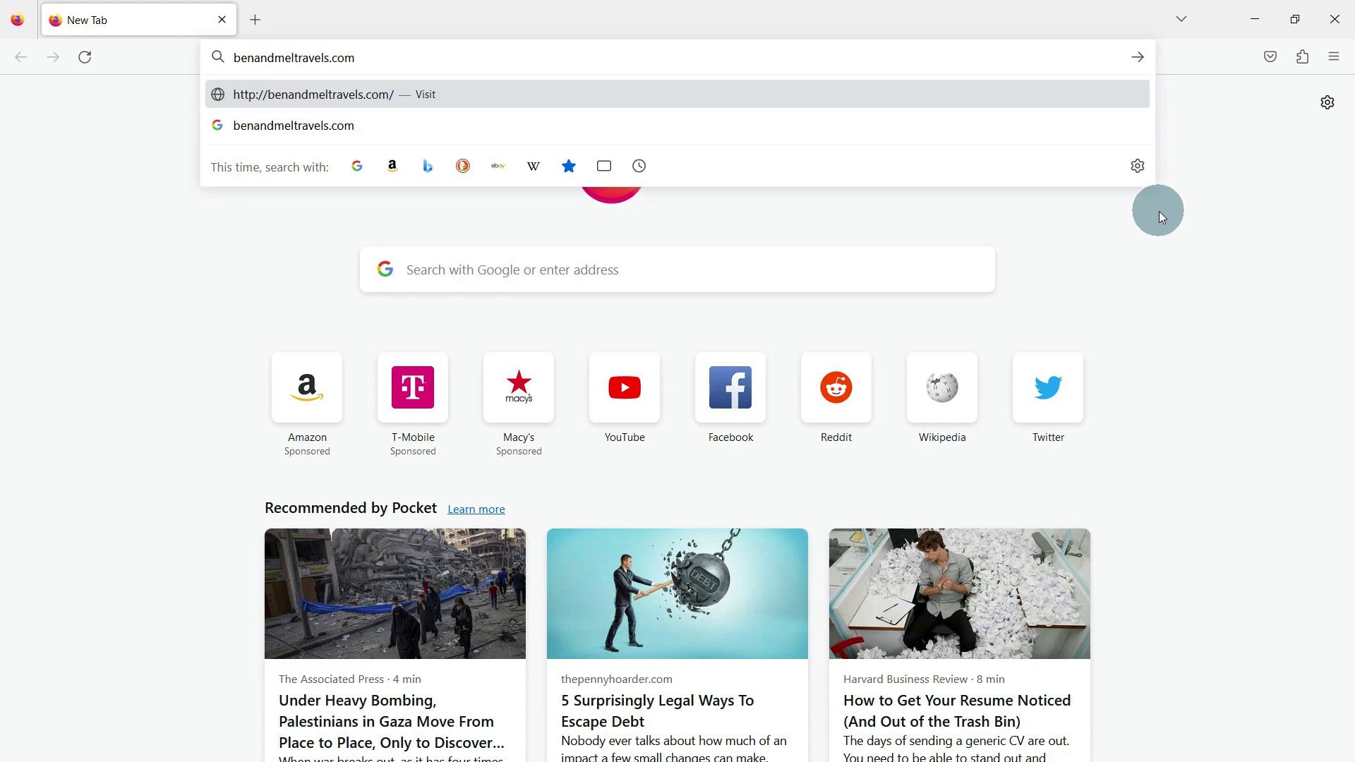
{"action": "key", "text": "Return"}
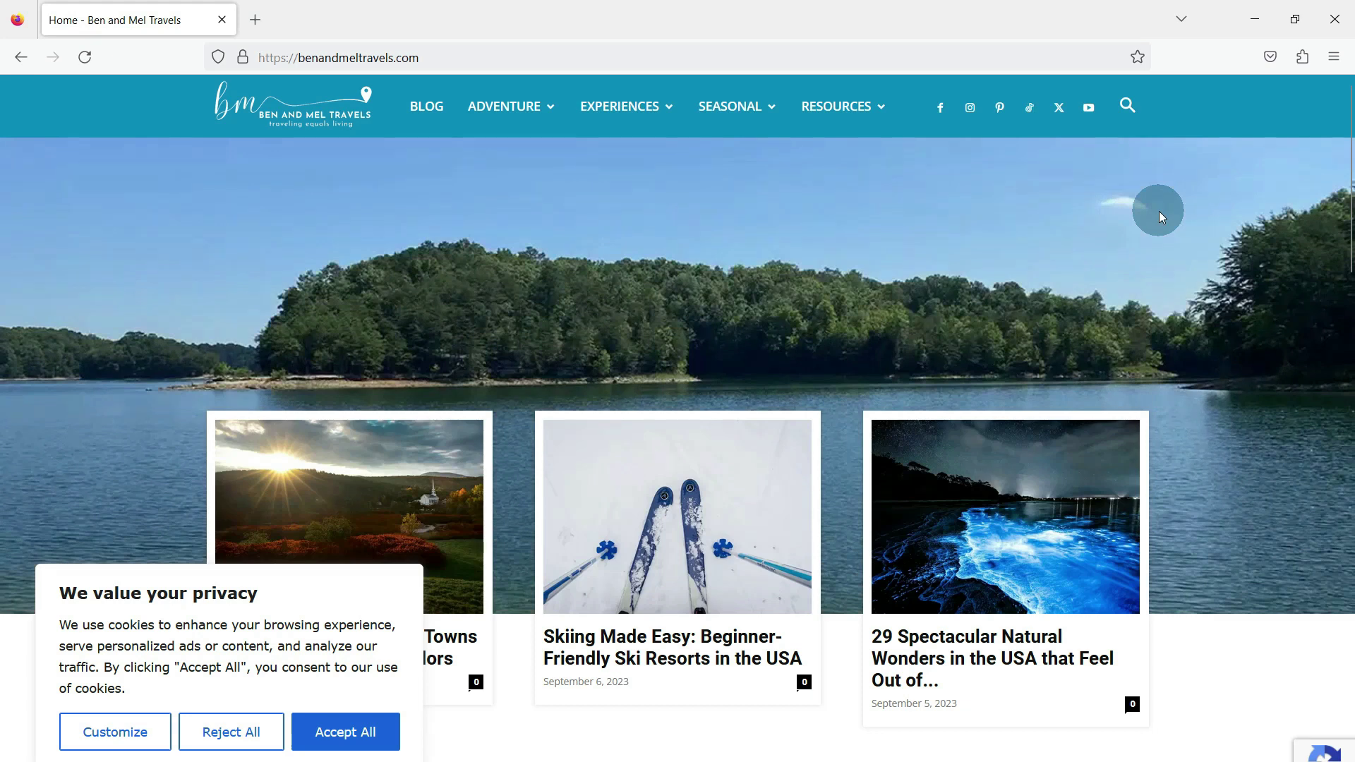